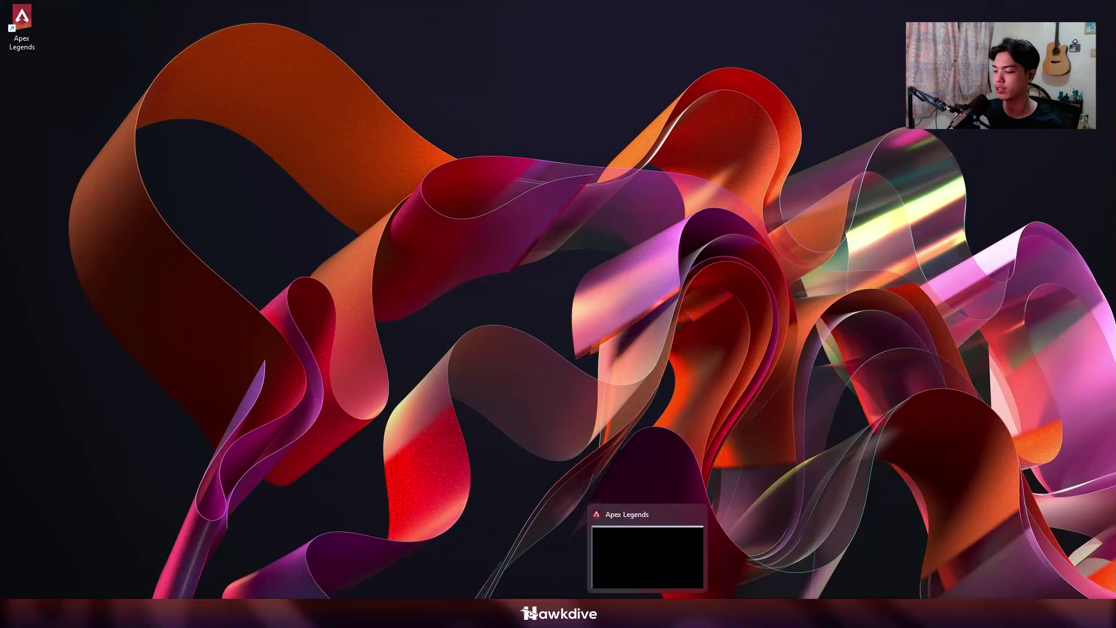
Restore the running Apex Legends game window from its taskbar preview
click(645, 614)
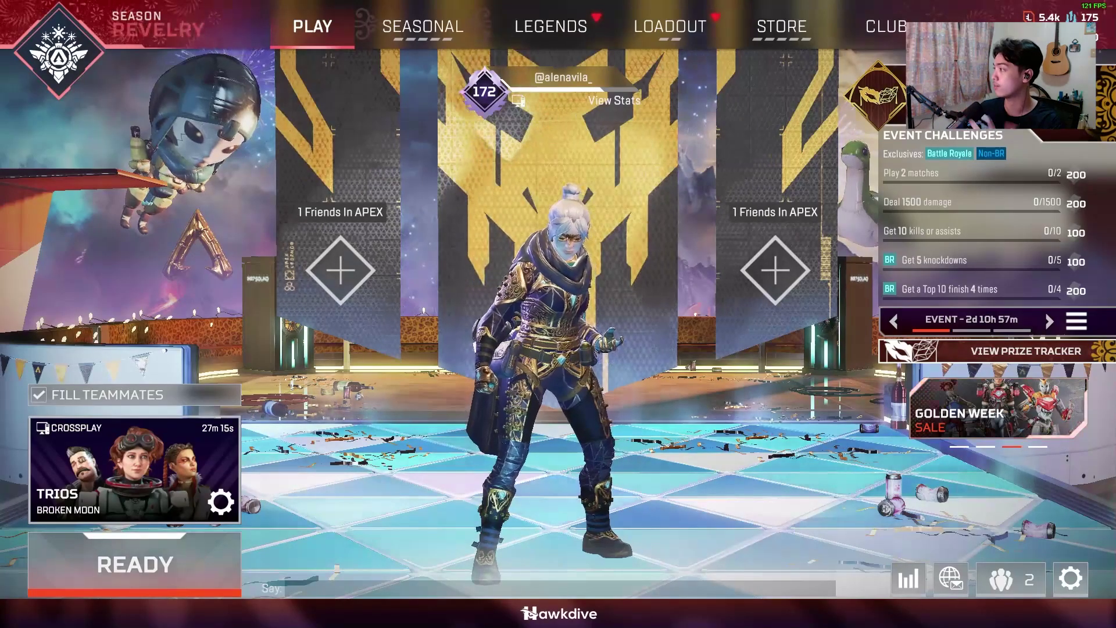
Open Wraith's quips list through Legends > Wraith > Emote Wheel
click(607, 18)
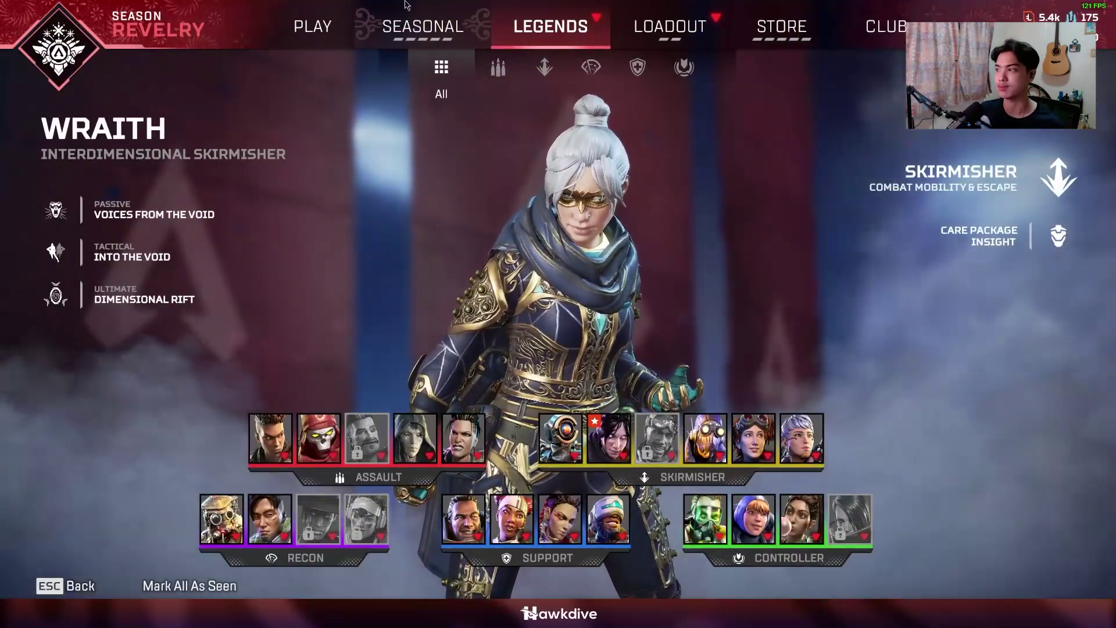
click(609, 437)
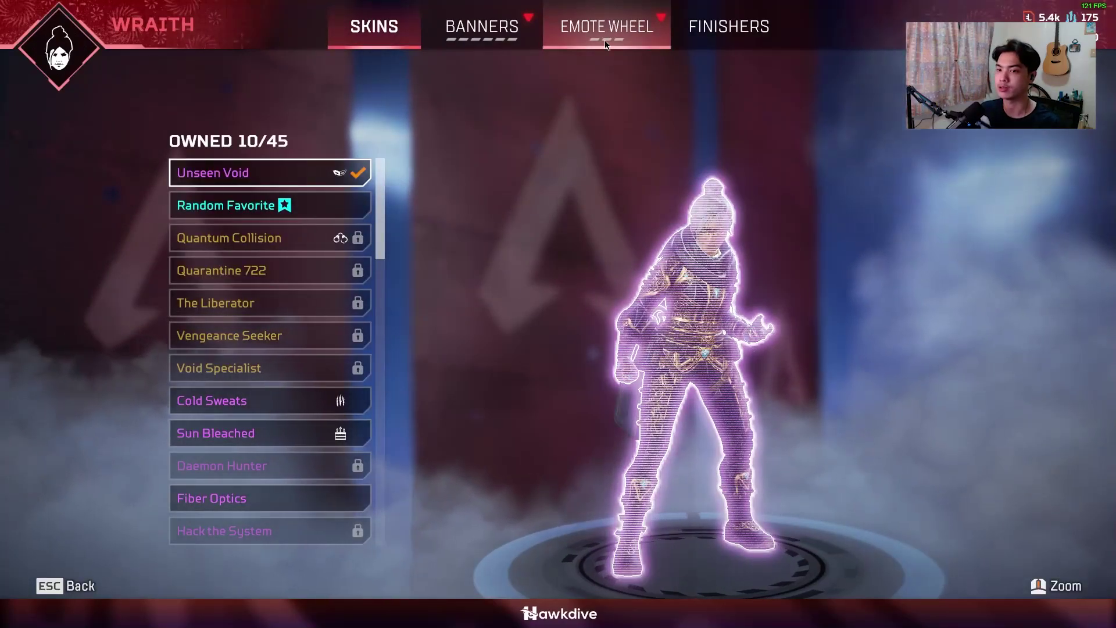
click(628, 44)
click(665, 63)
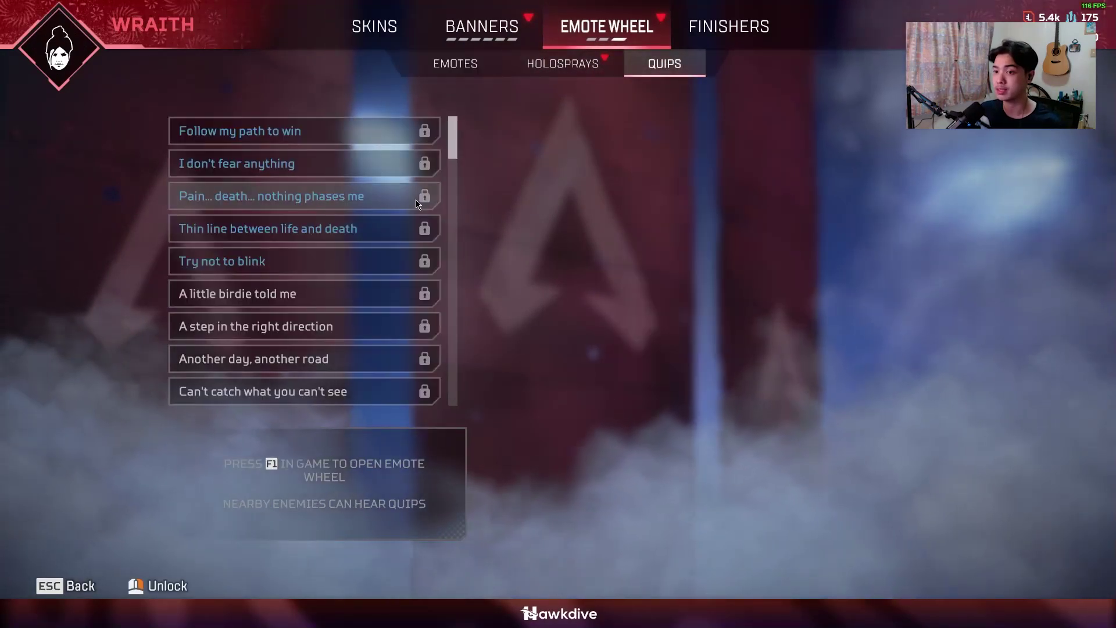
Preview the quips 'Pain… death… nothing phases me', 'Try not to blink' and 'A little birdie told me'
click(376, 200)
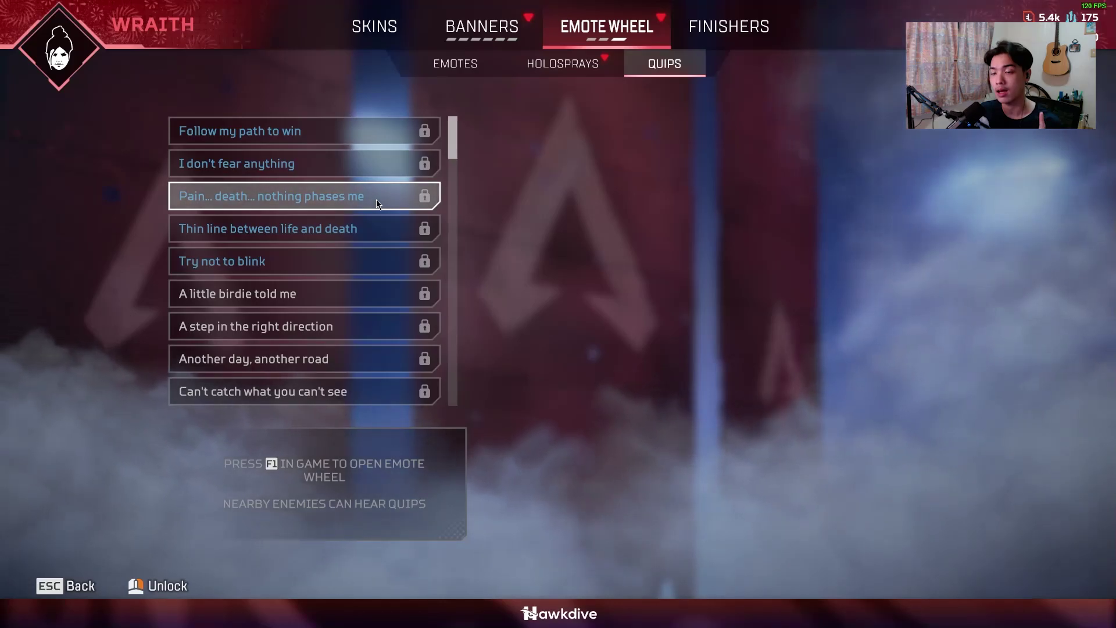
click(360, 259)
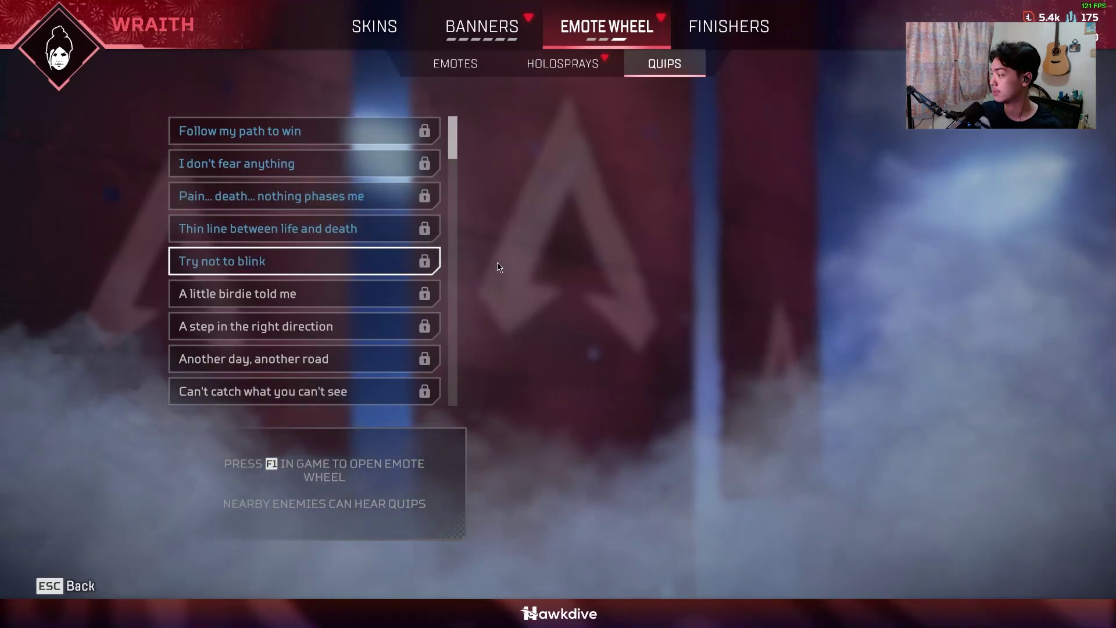
click(368, 294)
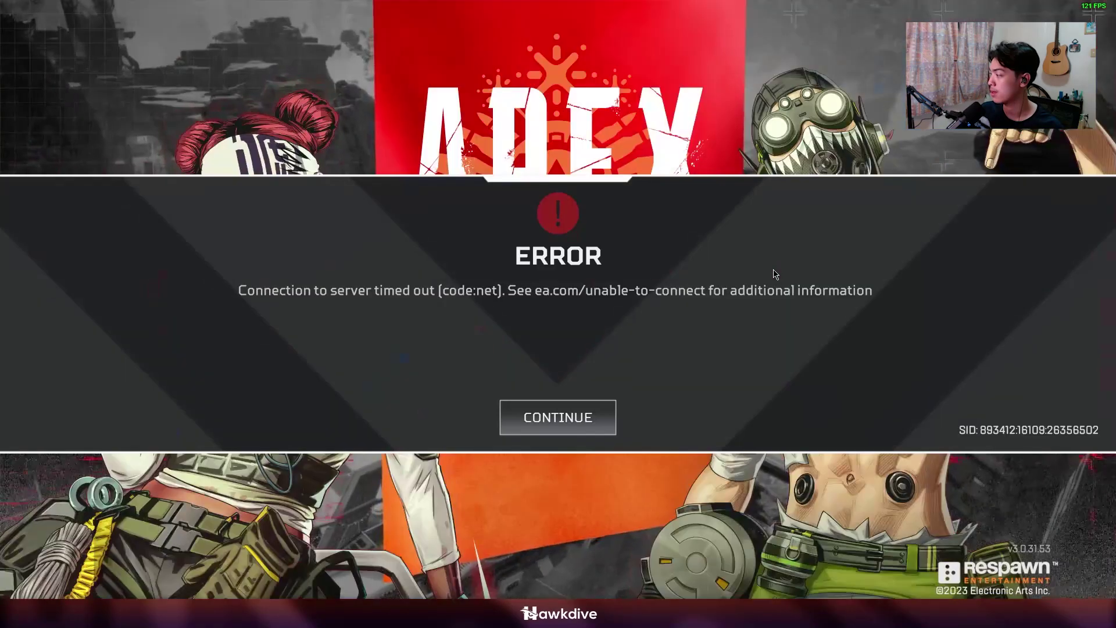
Dismiss the connection-timeout error and continue past the title screen into the lobby
click(558, 418)
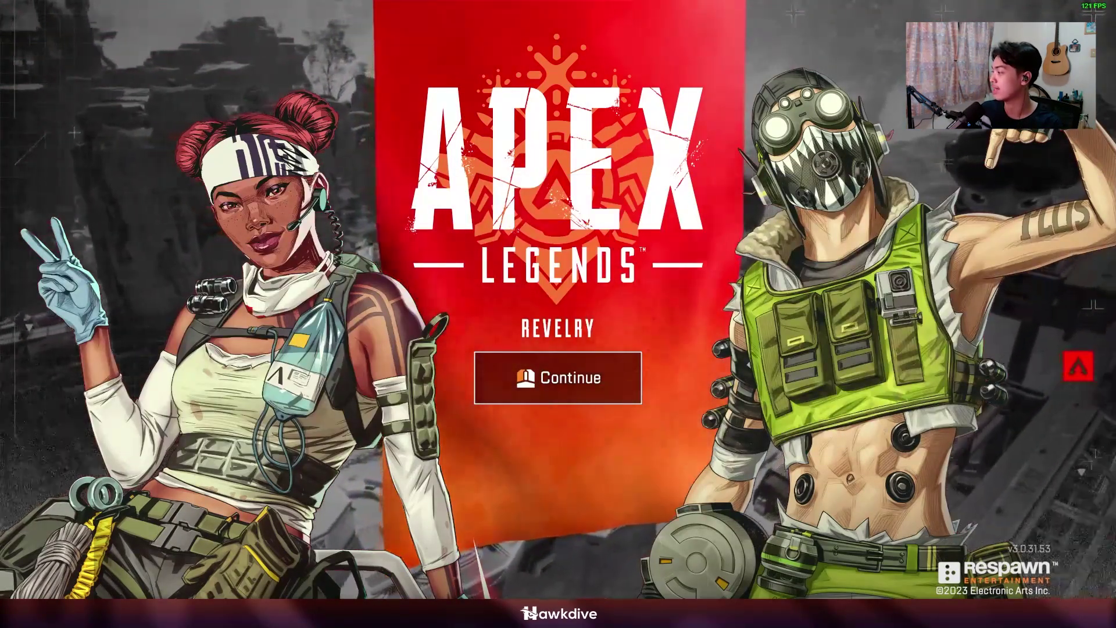
key(Return)
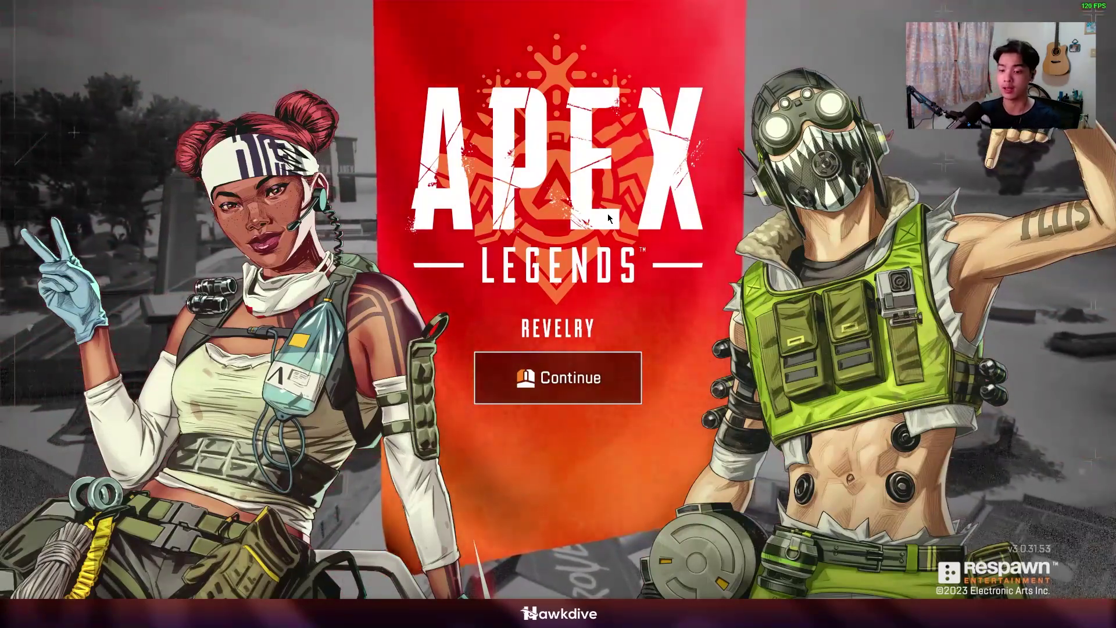
click(483, 399)
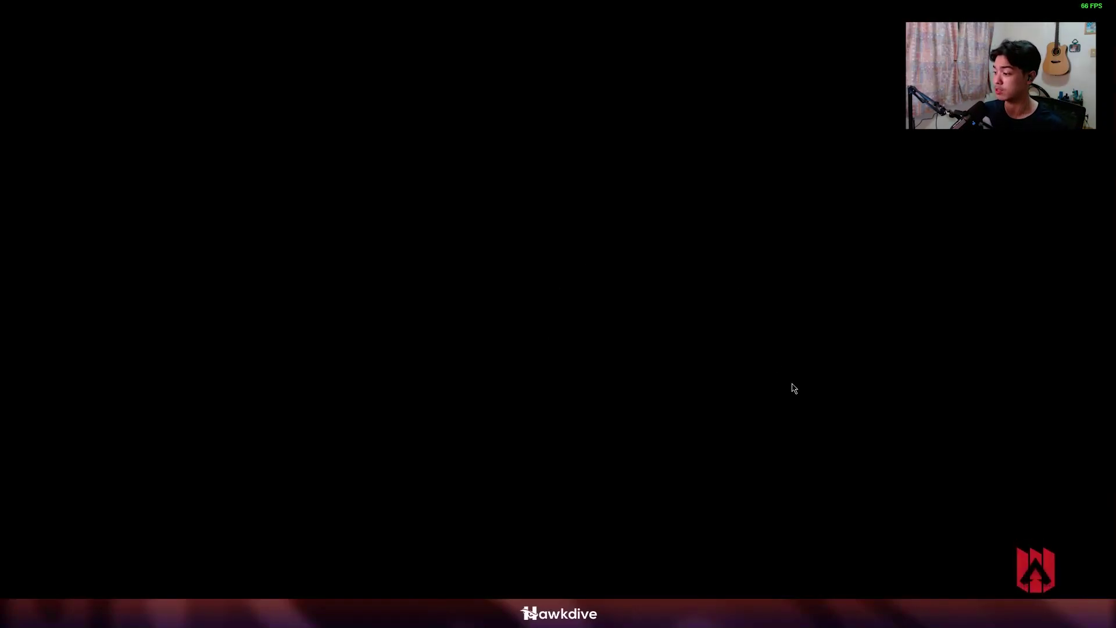
Look over the game's Audio settings, then return to the lobby
key(Escape)
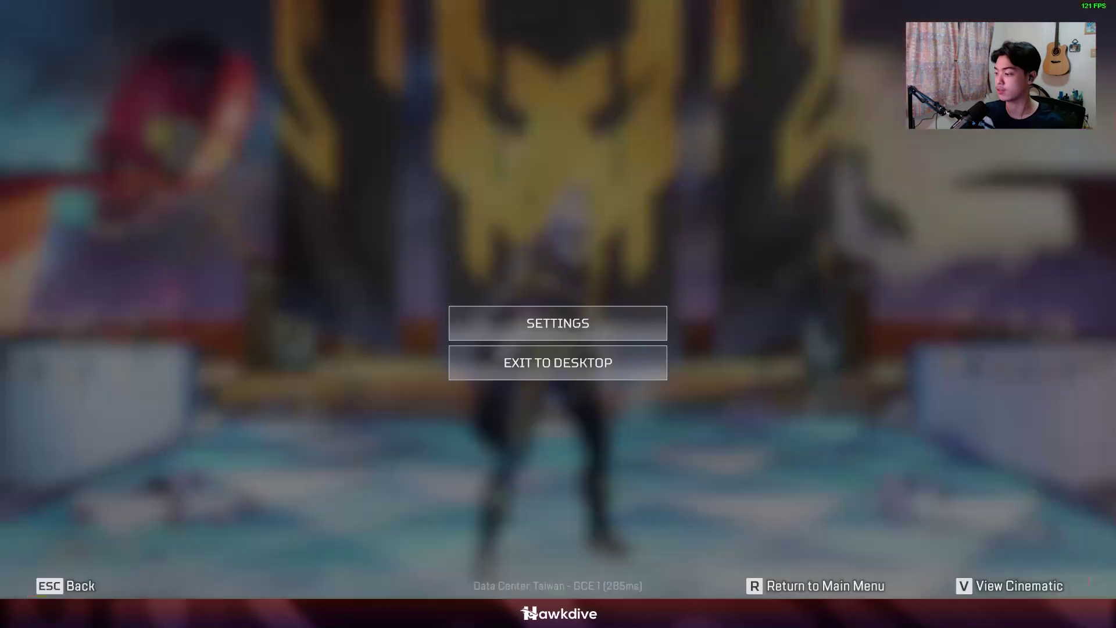
click(581, 323)
scroll(407, 448, down, 3)
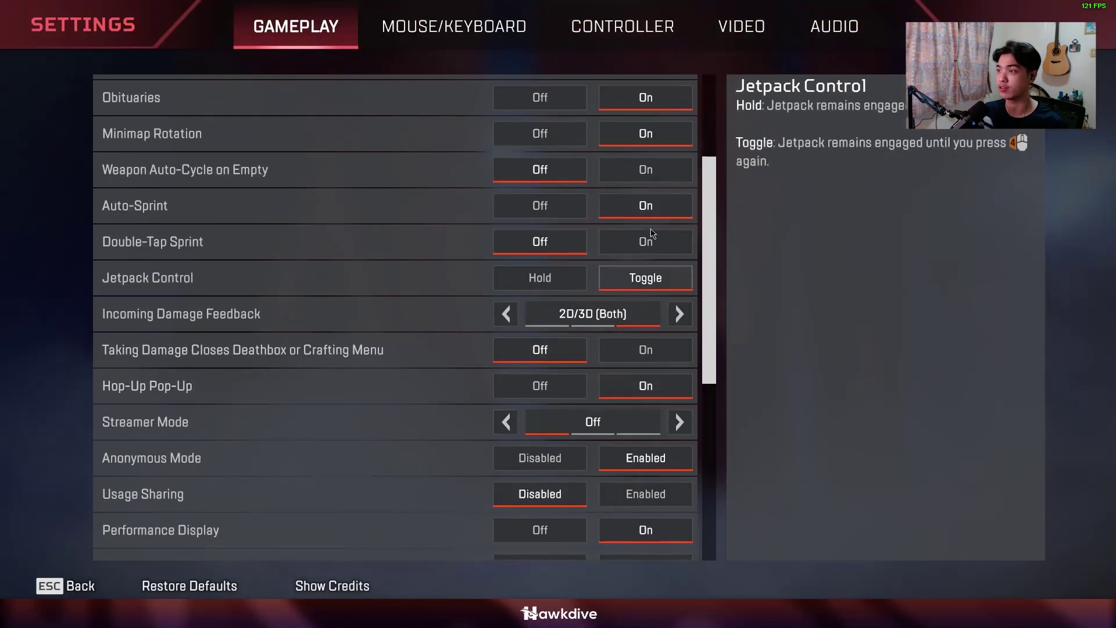
click(832, 30)
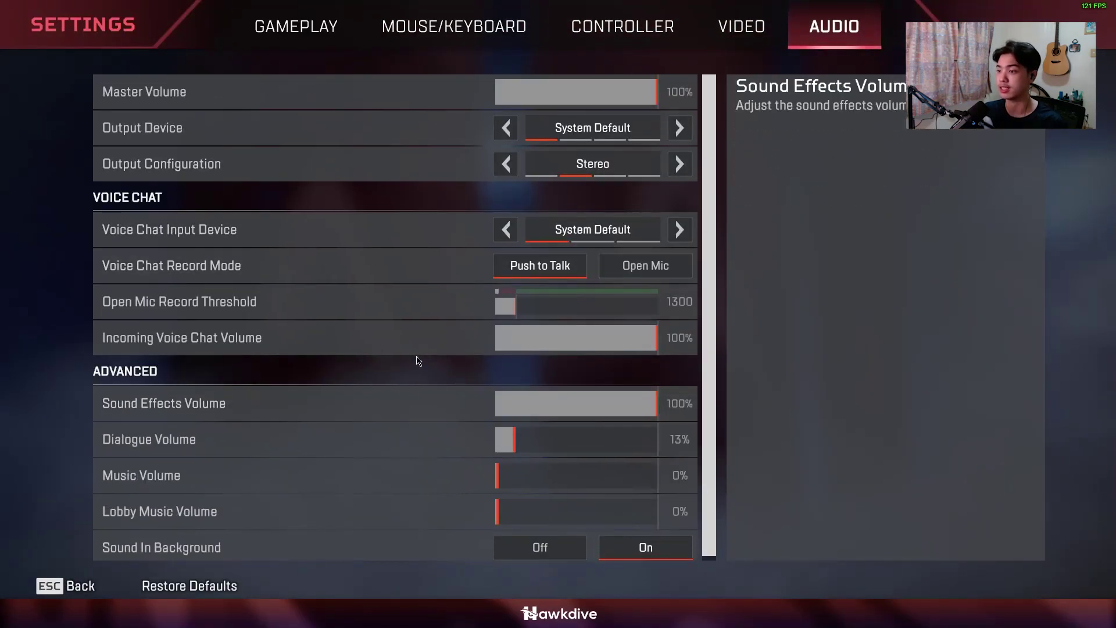
key(Escape)
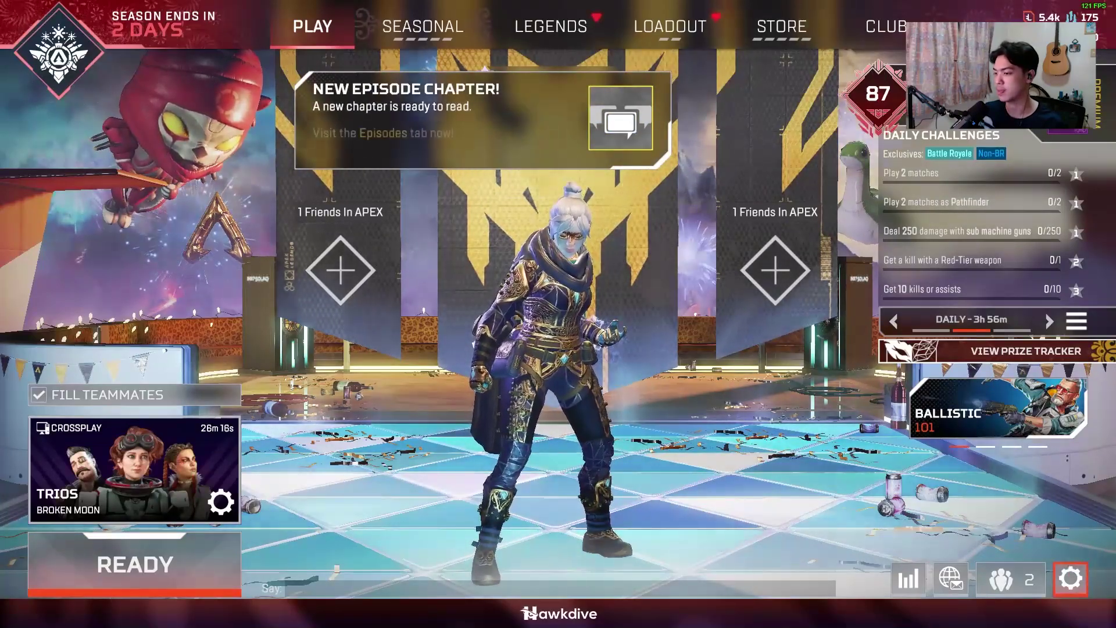
Quit Apex Legends to the desktop, confirming with Yes
key(Escape)
click(611, 374)
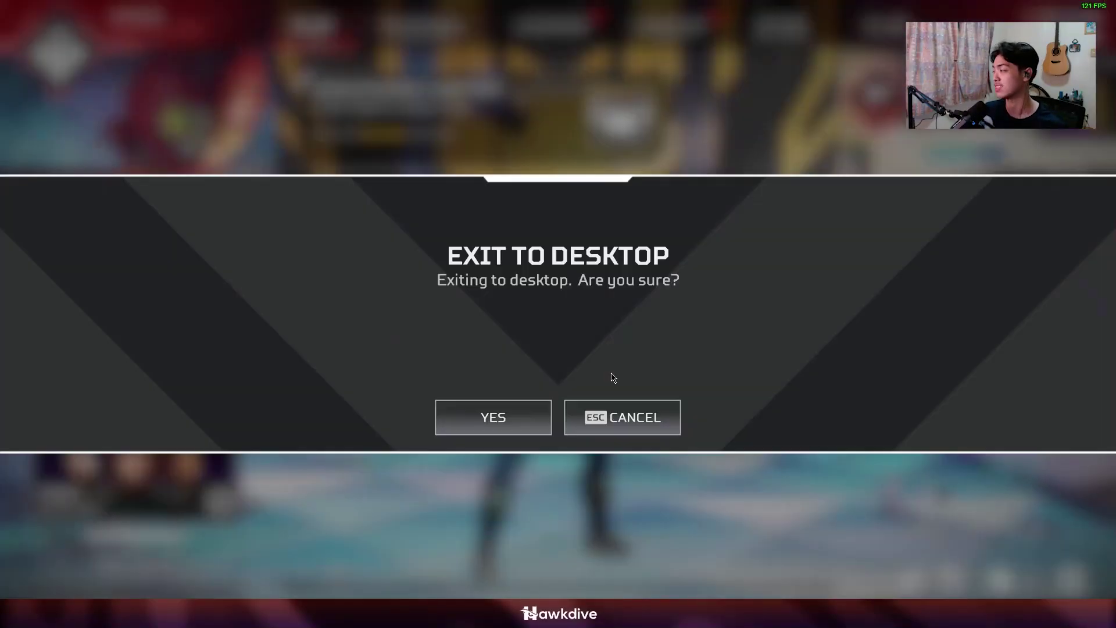
click(526, 418)
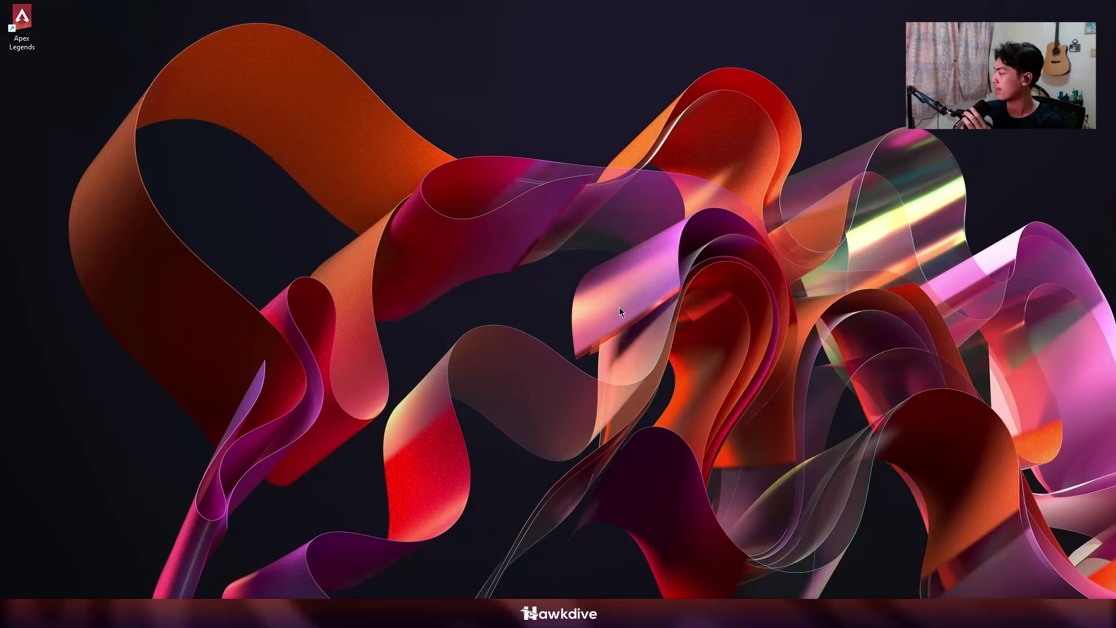
Delete the Apex Legends desktop shortcut and show the game's page in the Steam library
drag(22, 24, 464, 200)
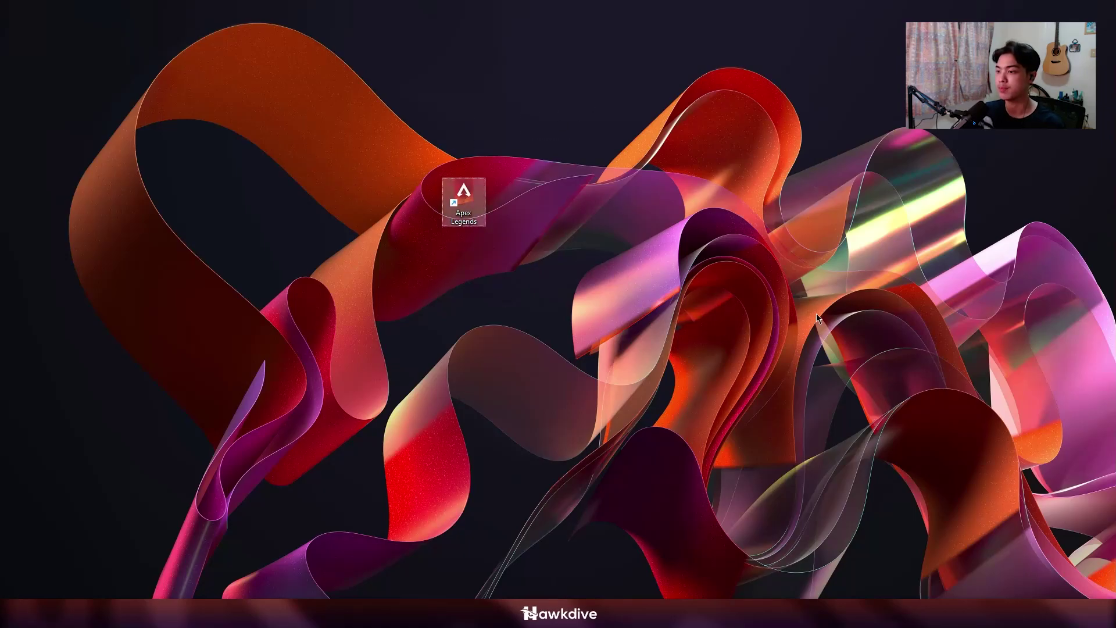
key(Delete)
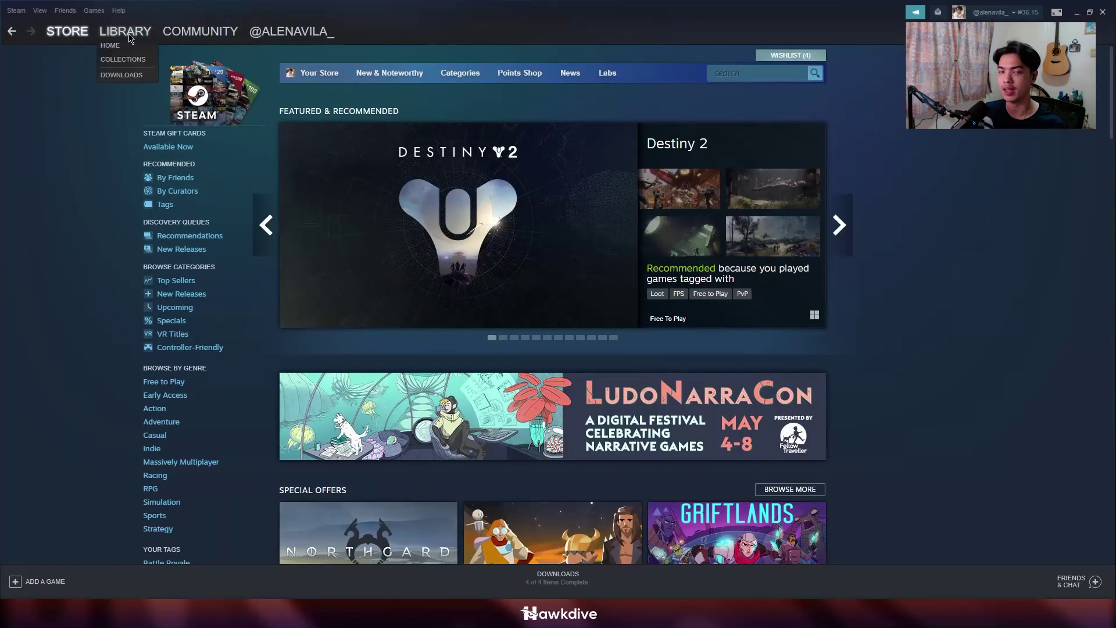
click(125, 32)
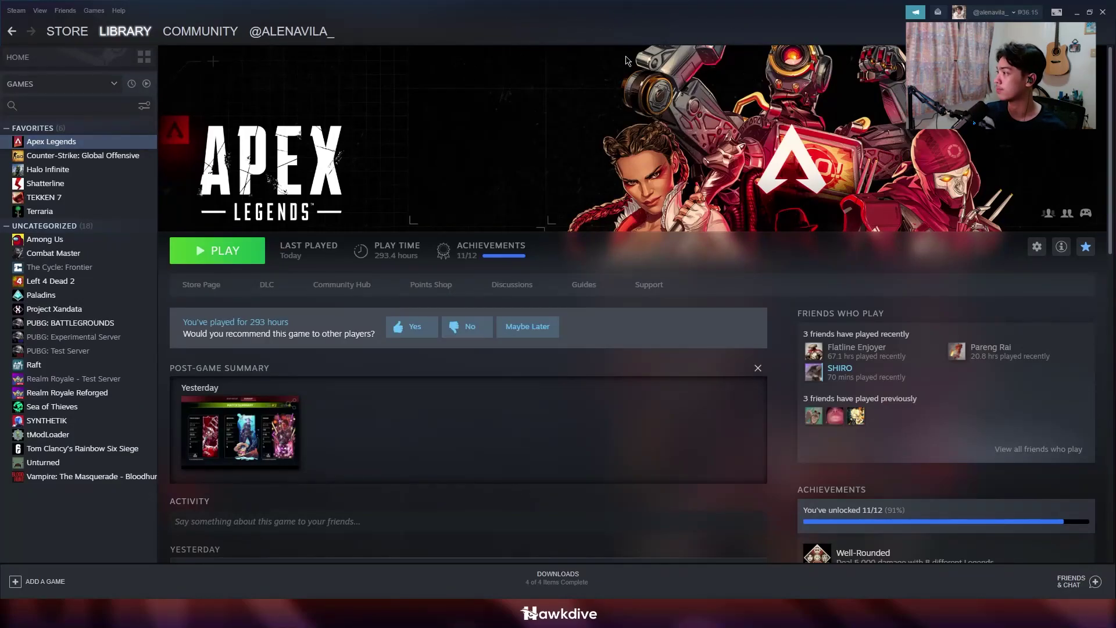
Choose 日本語 (Japanese) as the game language in Apex Legends' Steam Properties
right_click(104, 143)
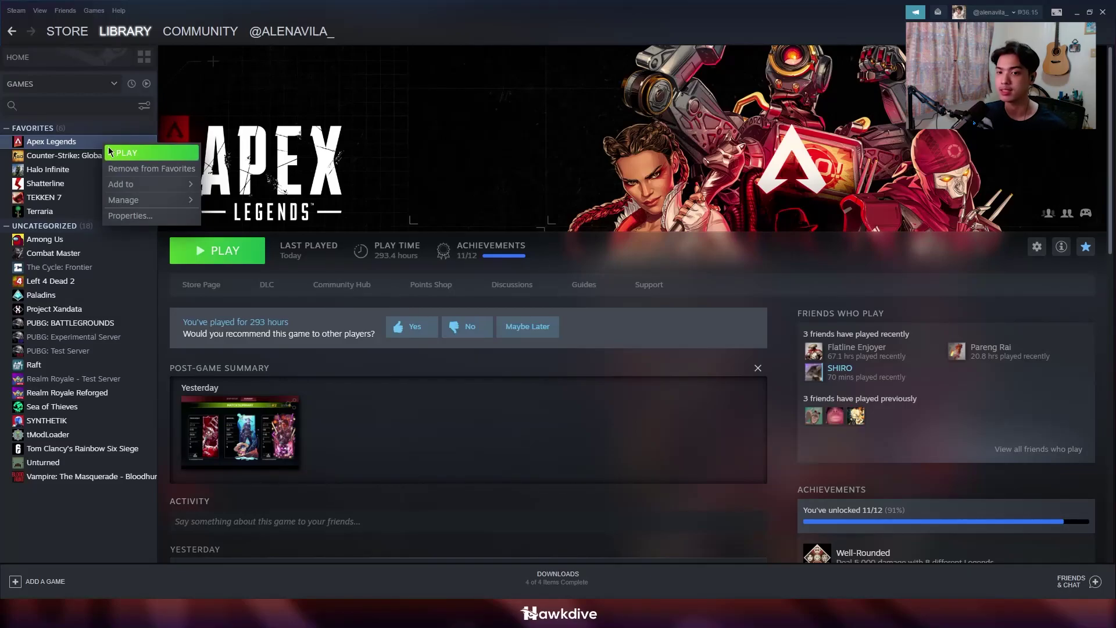
click(147, 216)
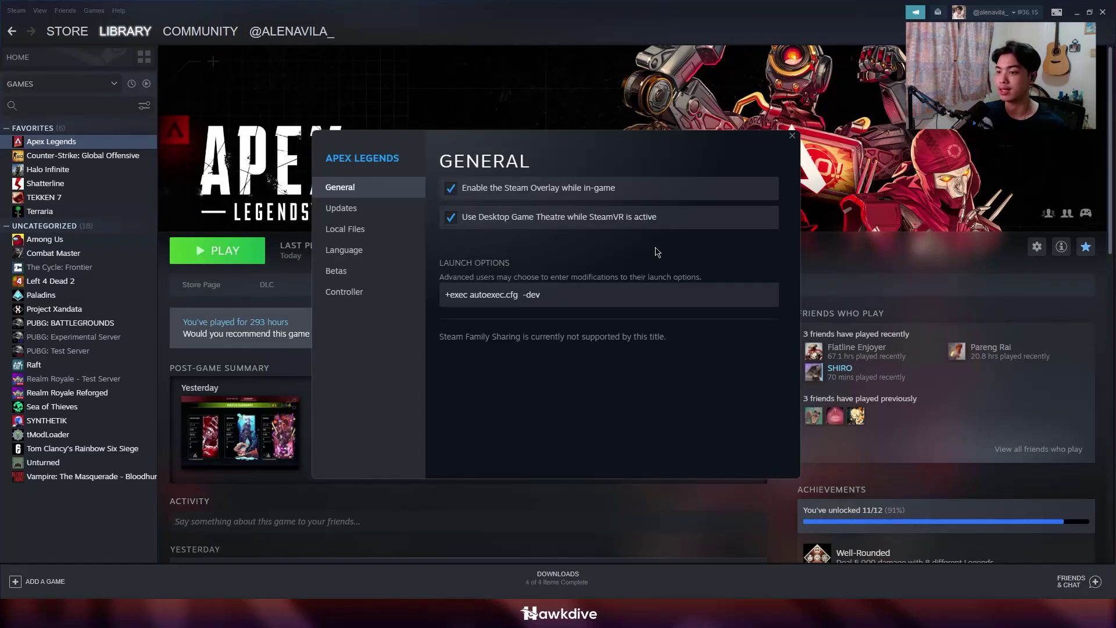
click(398, 252)
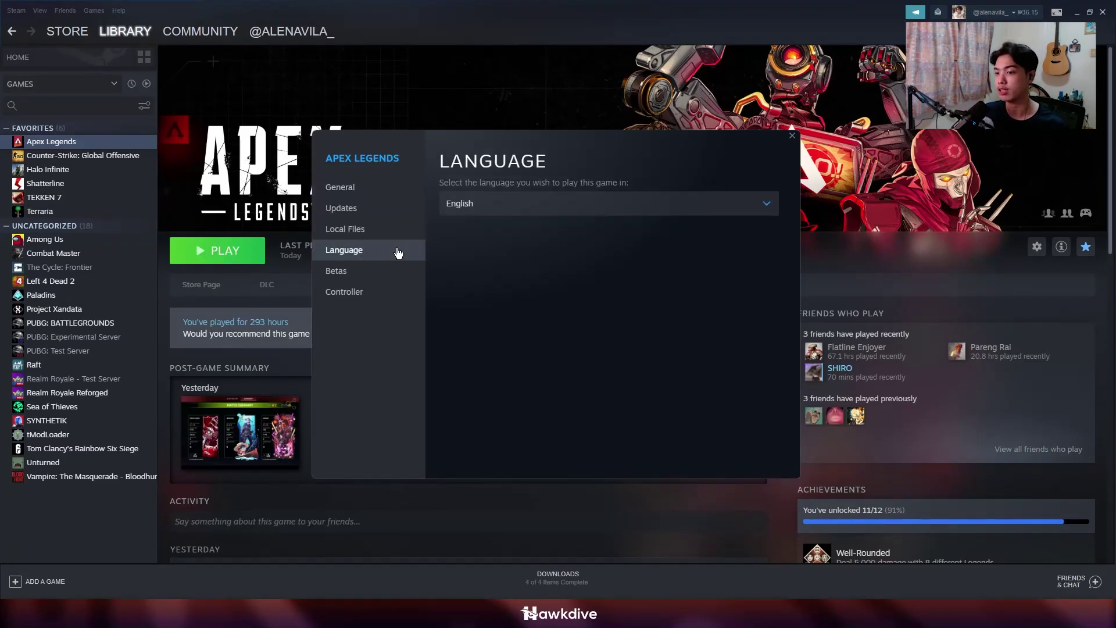
click(560, 204)
scroll(529, 349, down, 2)
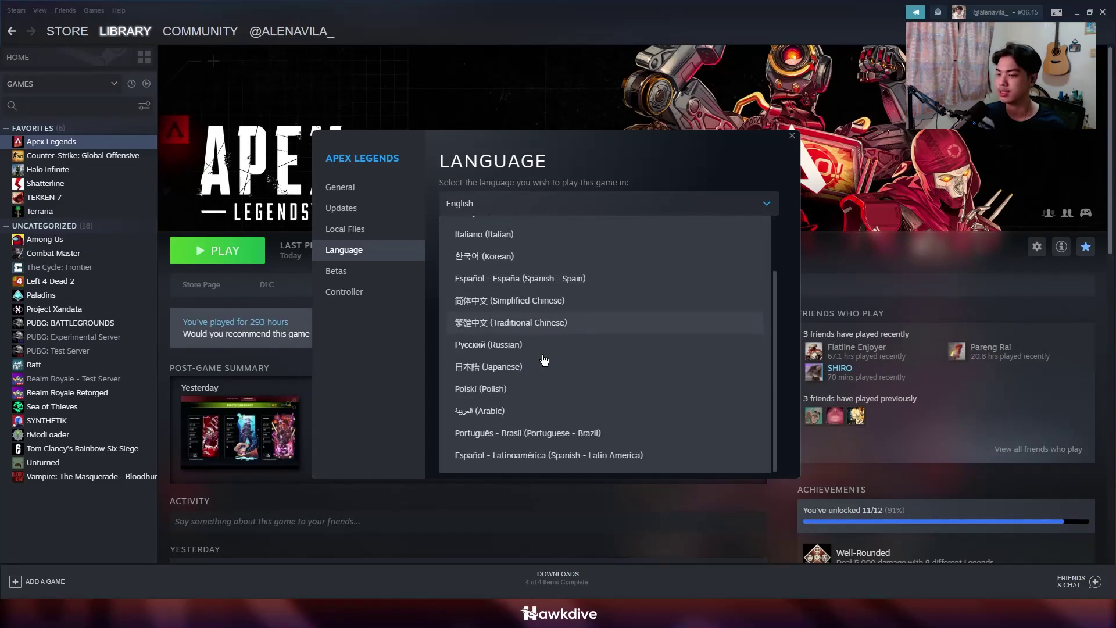
click(539, 368)
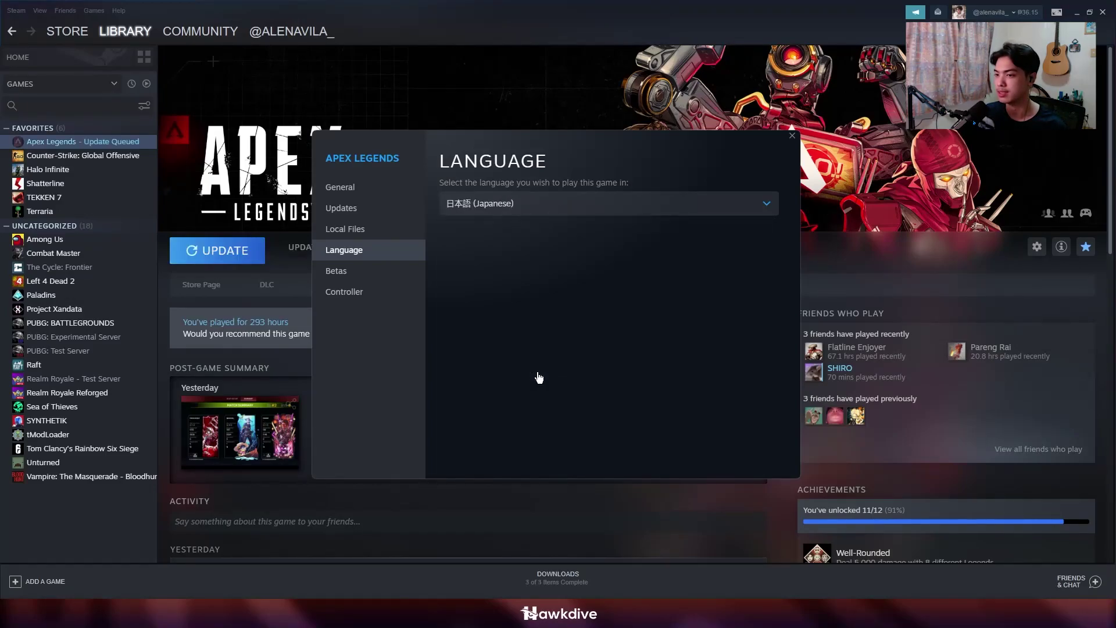
click(792, 137)
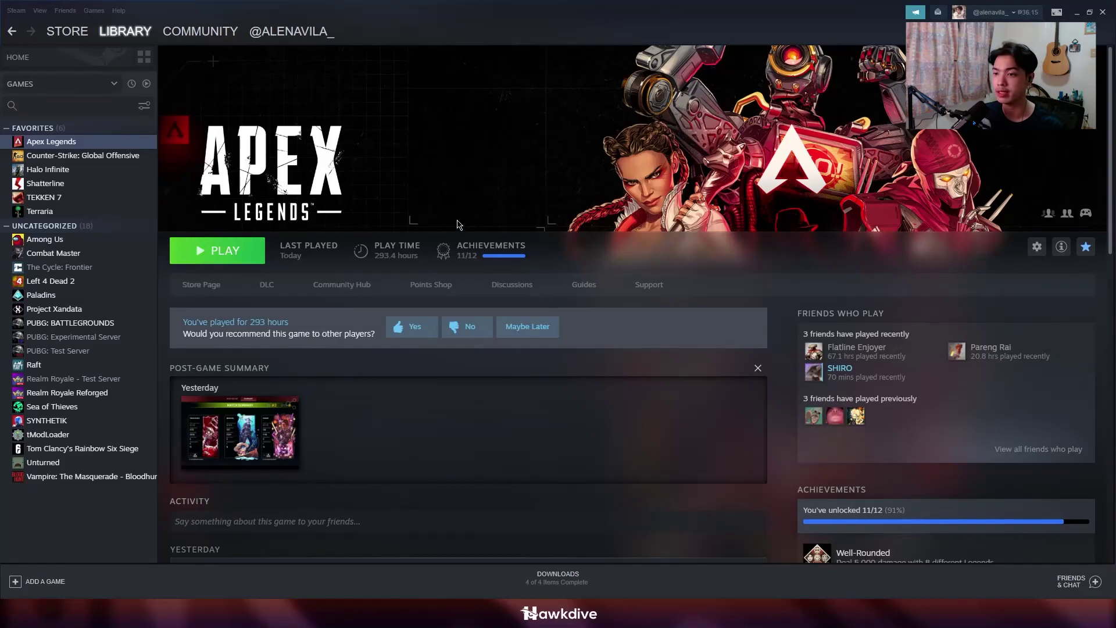
Launch Apex Legends with the PLAY button on its library page
click(242, 258)
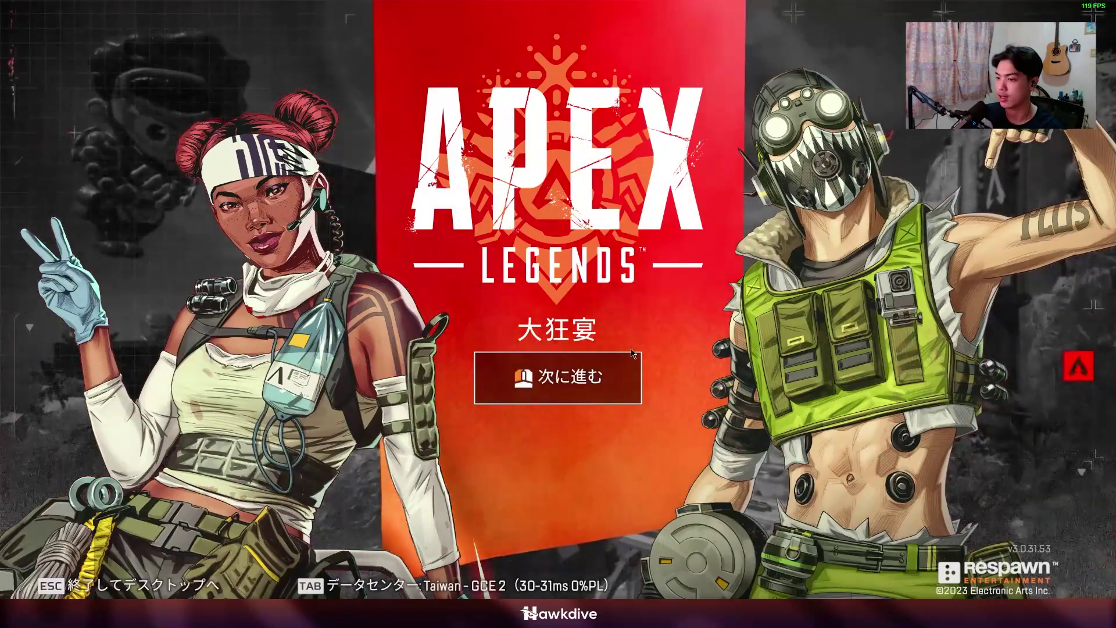
Enter the Japanese lobby and view Wraith's quips list under Emote Wheel
click(629, 359)
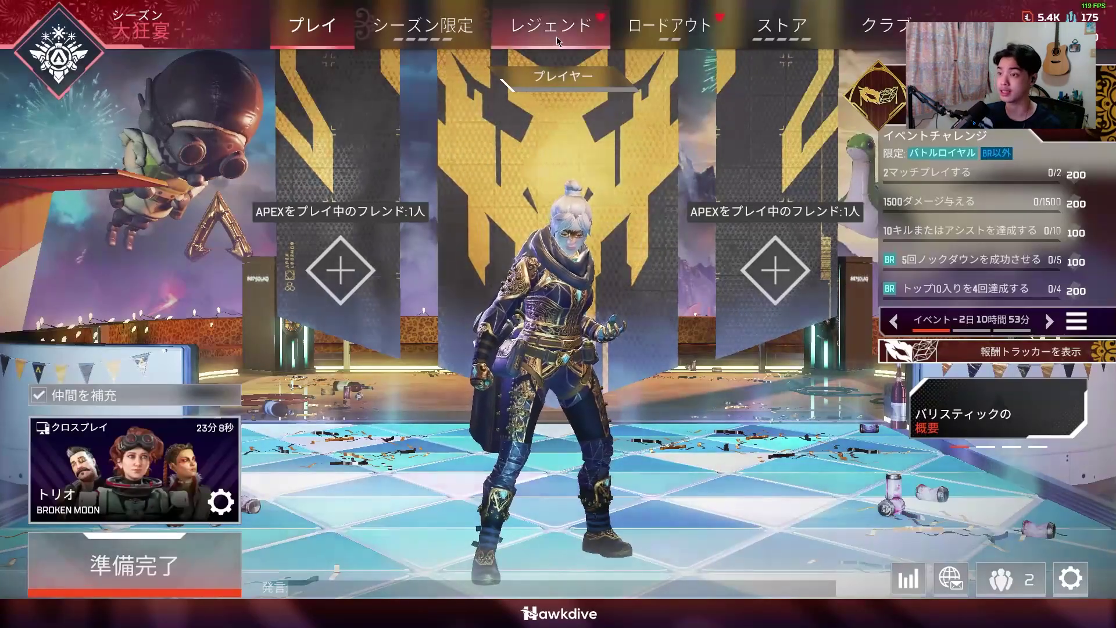
click(557, 41)
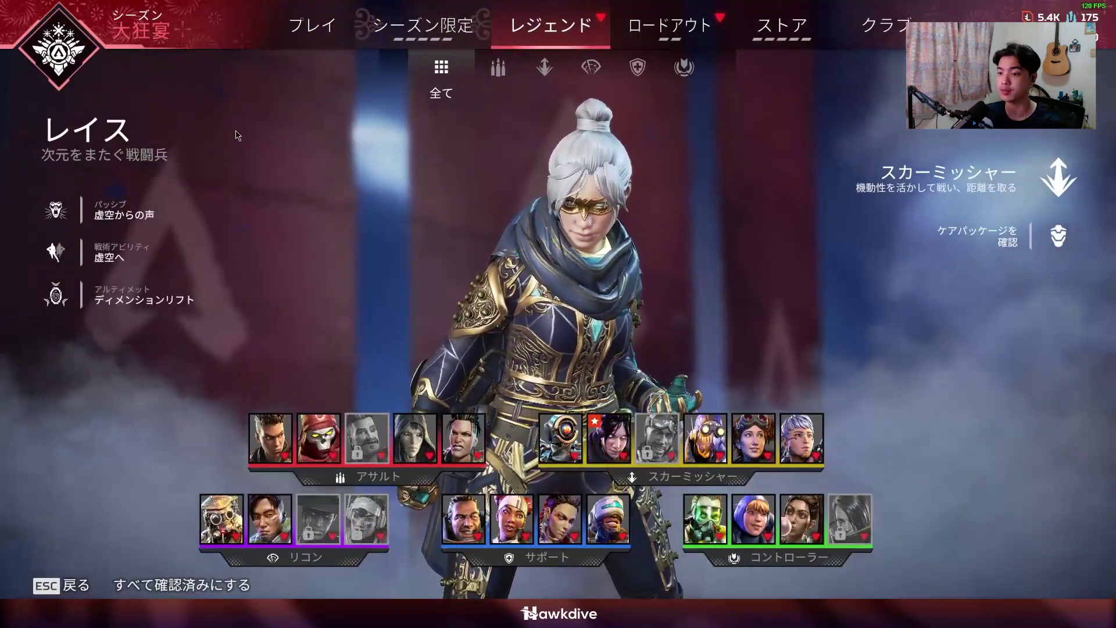
click(611, 422)
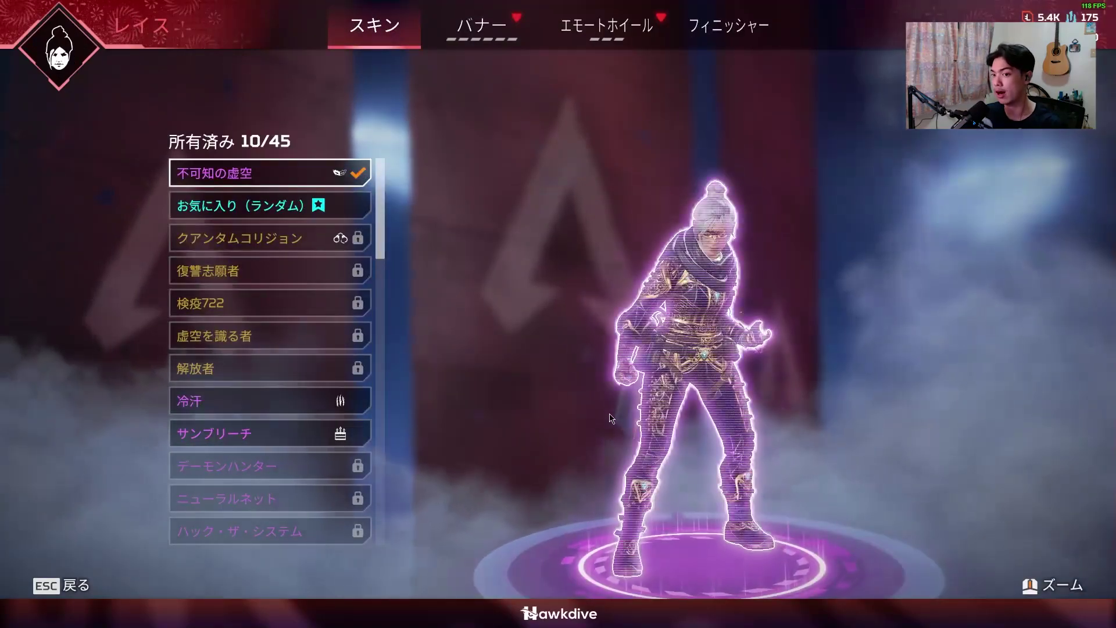
click(593, 17)
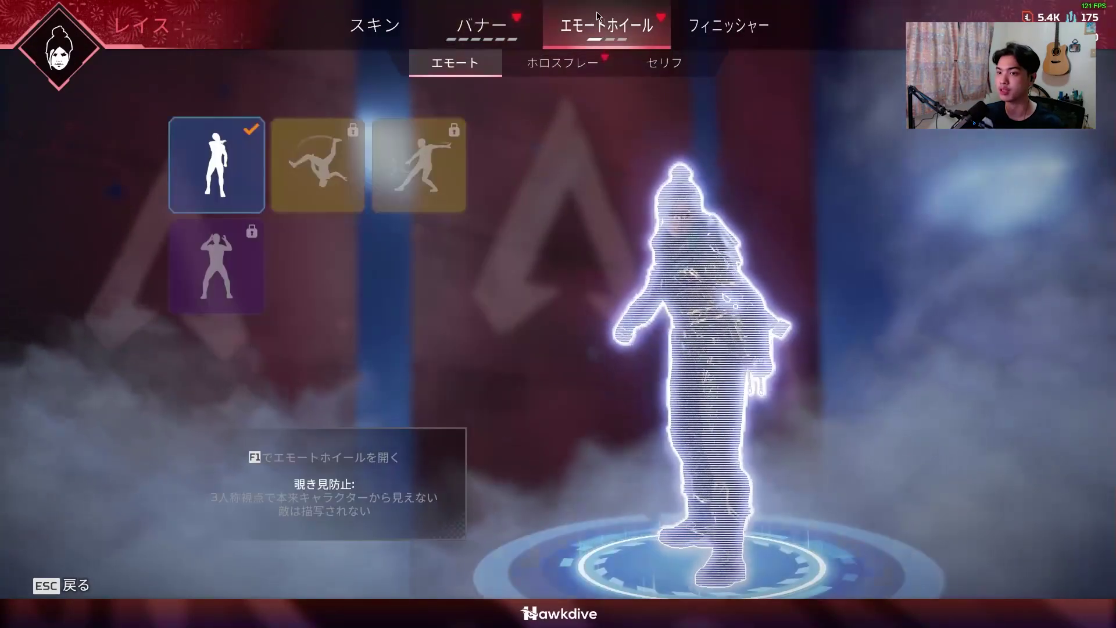
click(665, 62)
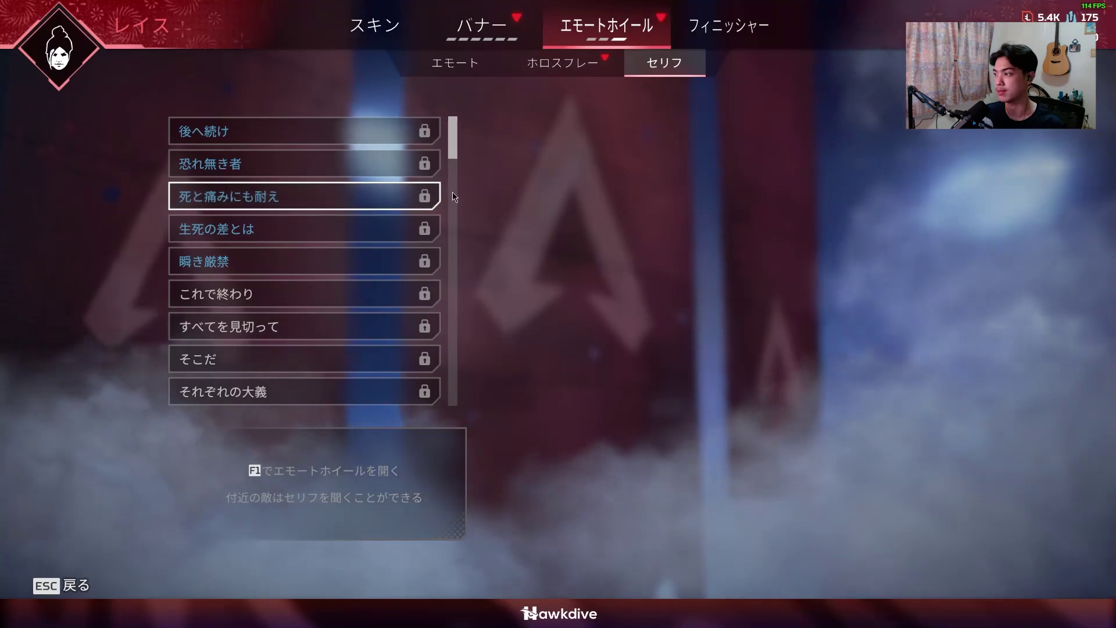
Return to the legends roster and choose Quit Game from the Esc menu
click(60, 586)
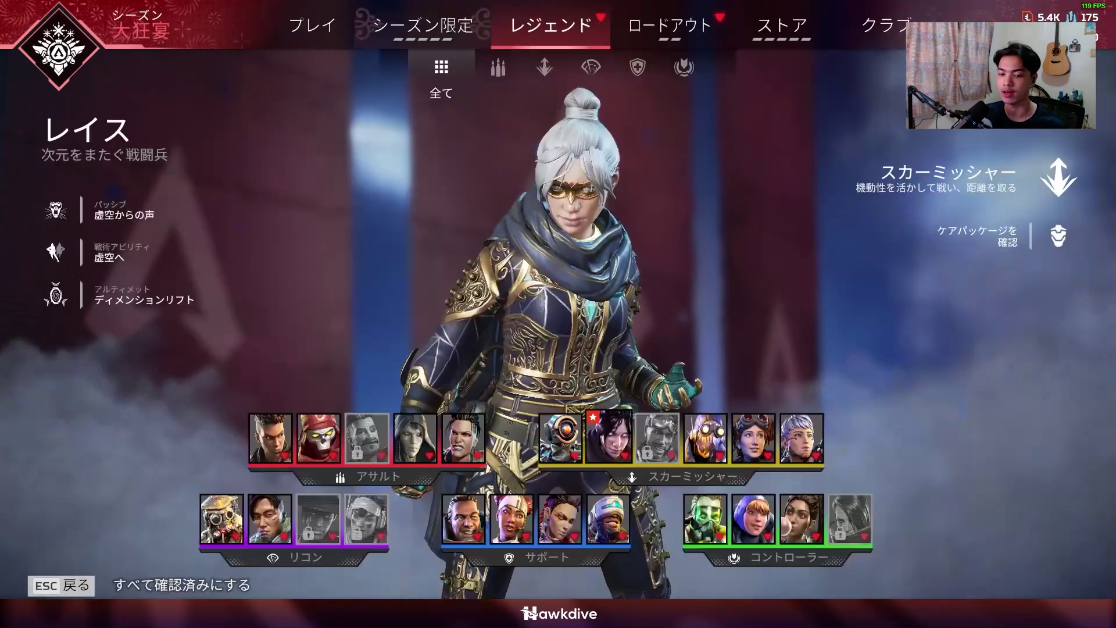
key(Escape)
key(Escape)
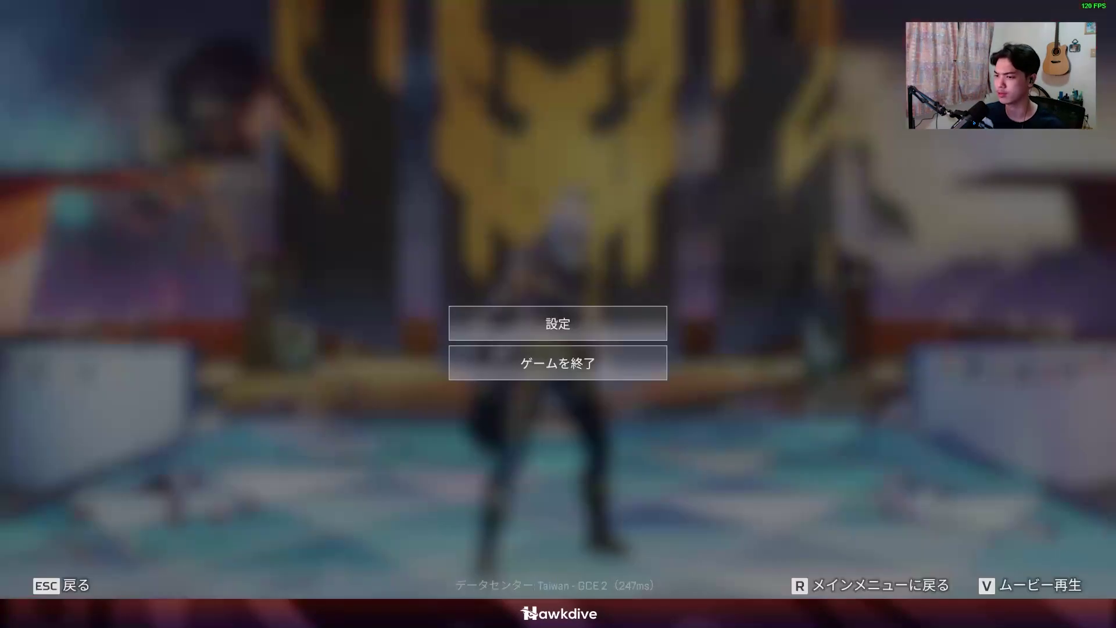
click(624, 377)
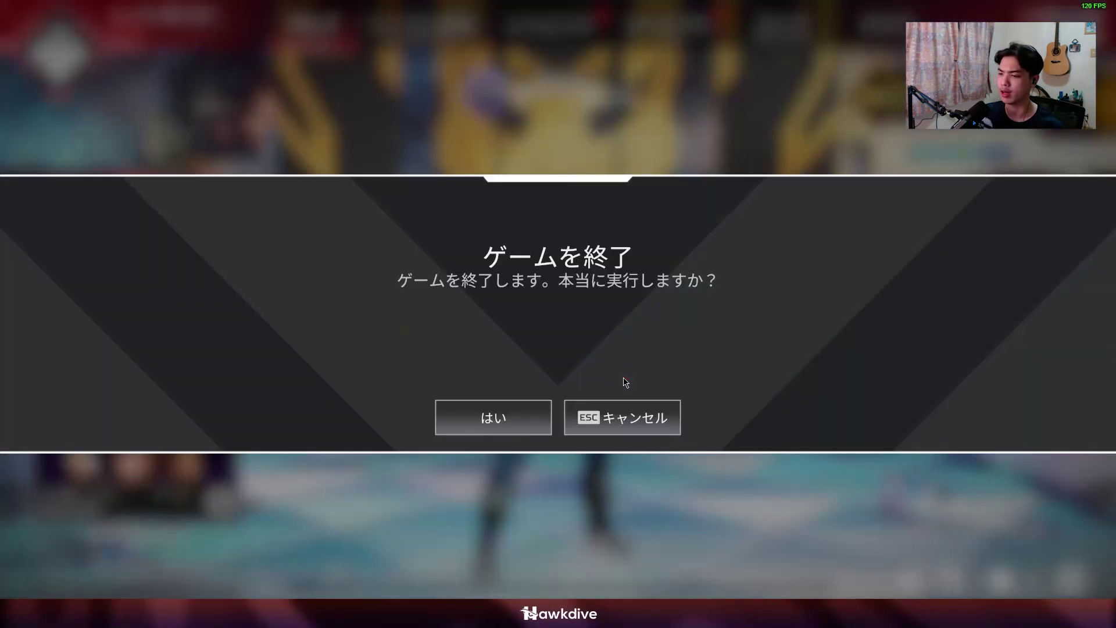
Confirm quitting the game and open Apex Legends' install folder via Manage > Browse local files
key(Return)
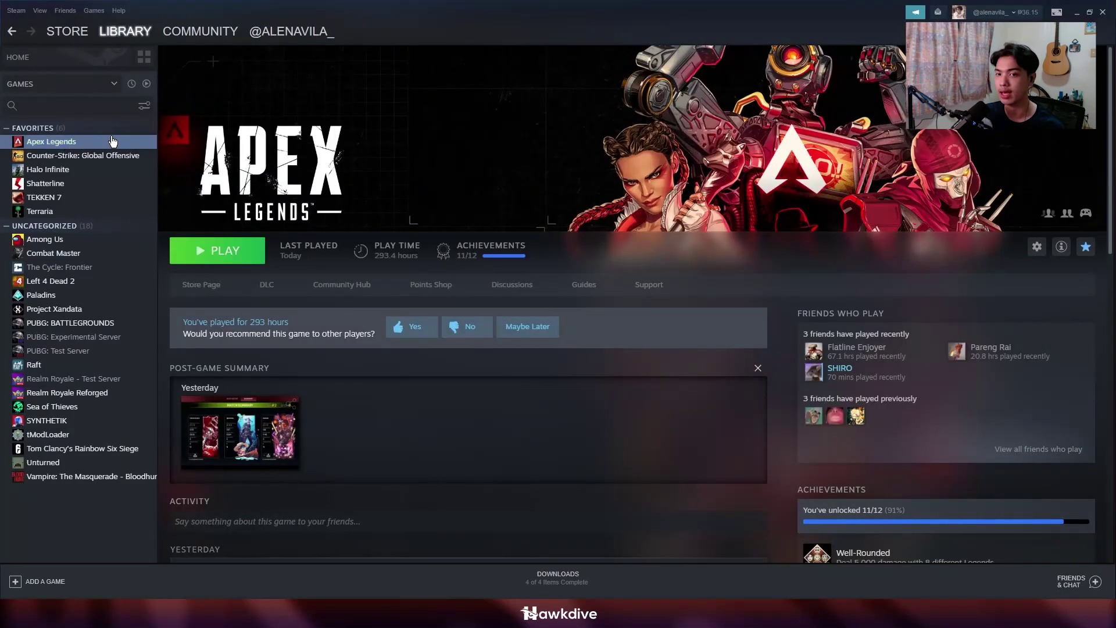
right_click(75, 141)
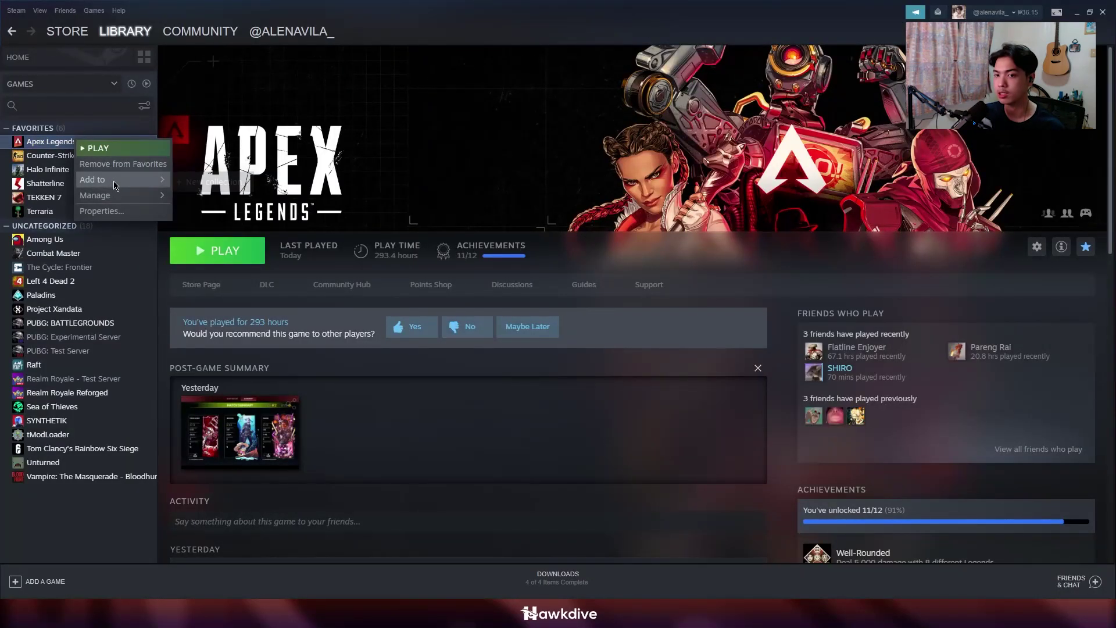
mouse_move(115, 196)
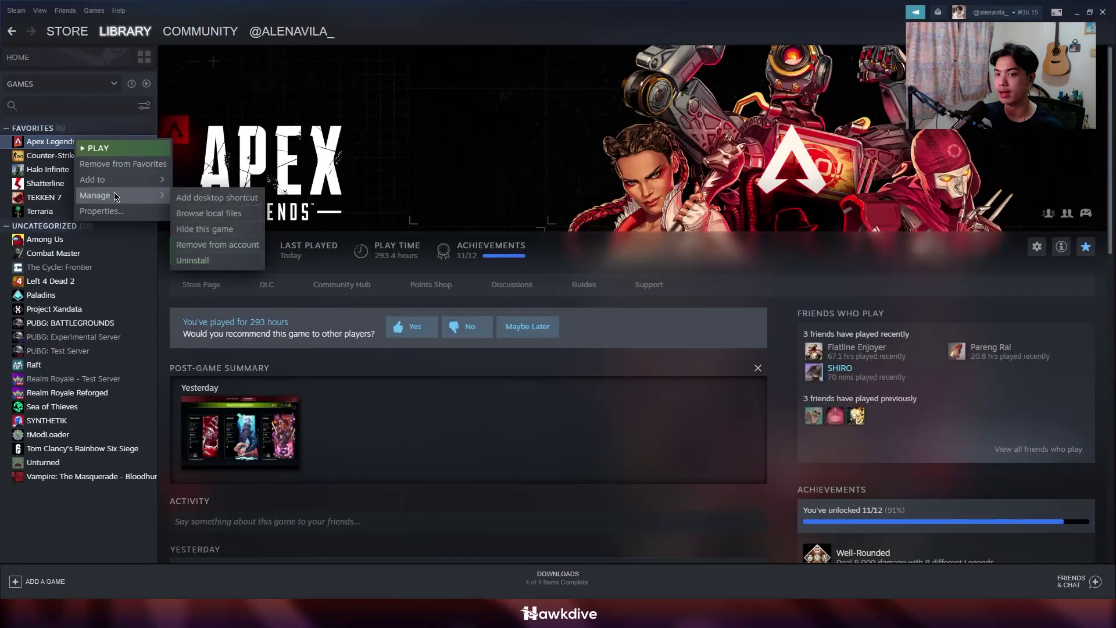
click(223, 215)
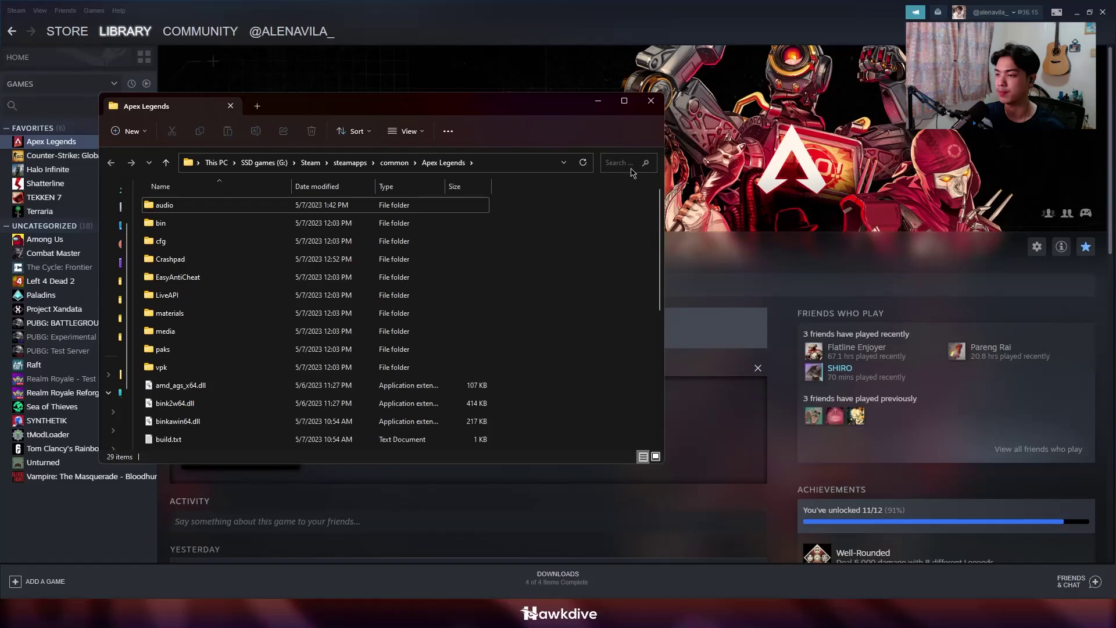
Go into audio\ship and select general_japanese.mstr and general_japanese_patch_1.mstr
drag(542, 106, 782, 96)
drag(813, 196, 574, 402)
click(817, 282)
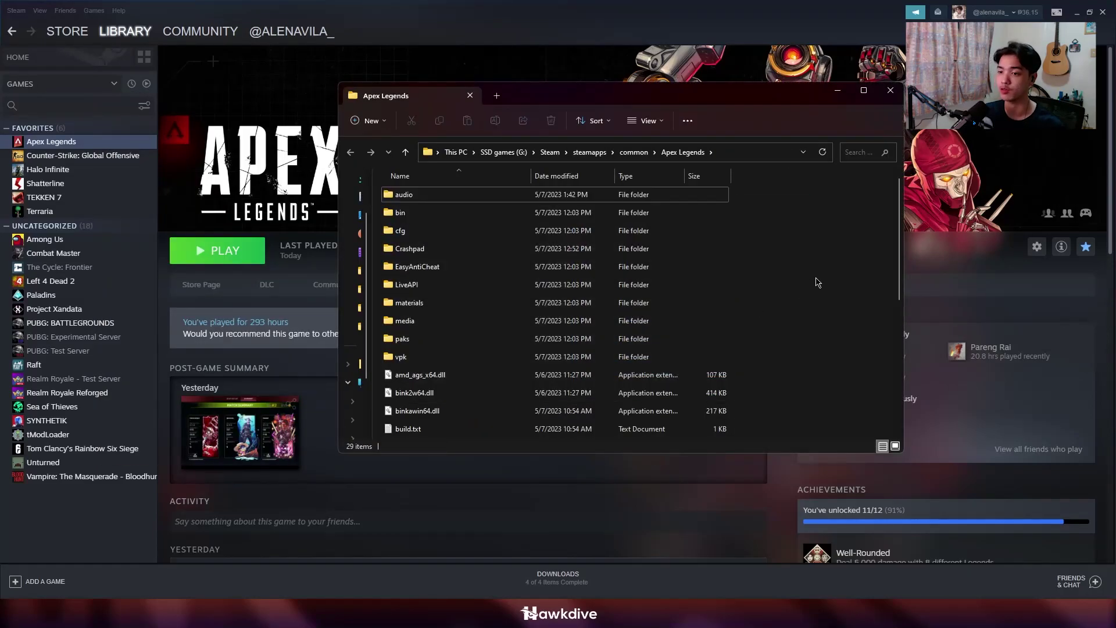
double_click(588, 202)
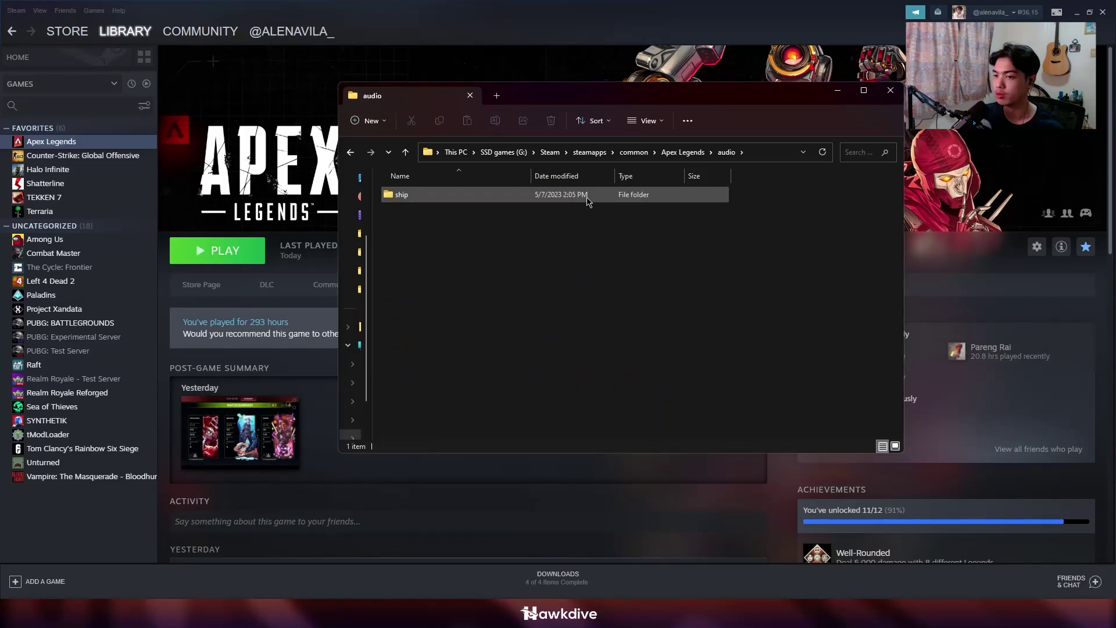
double_click(588, 199)
drag(750, 375, 693, 273)
click(774, 276)
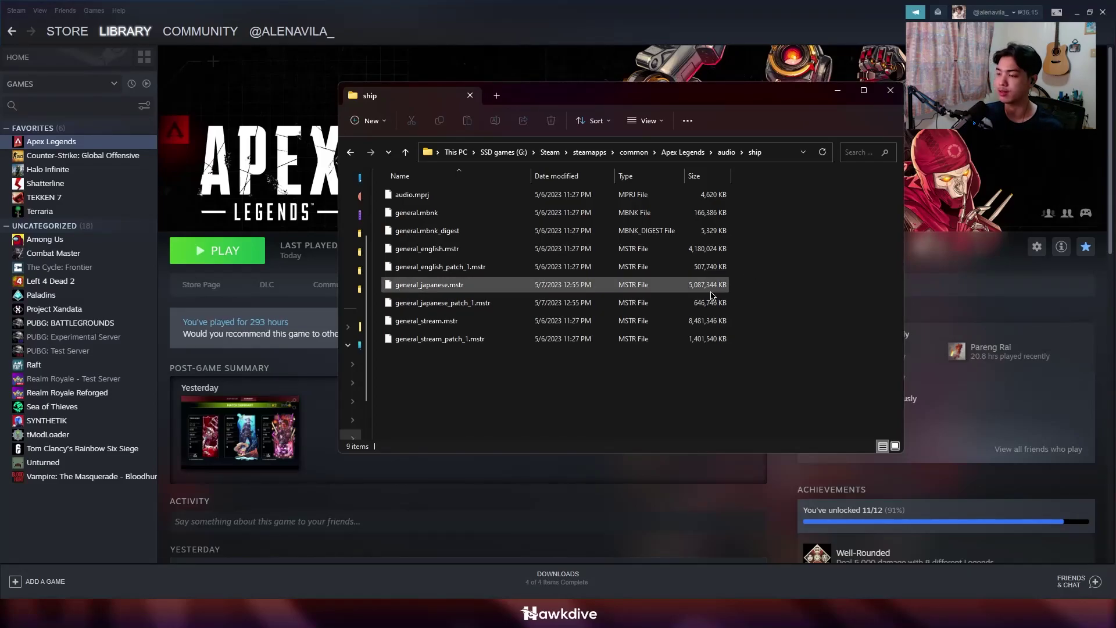
drag(741, 285, 696, 301)
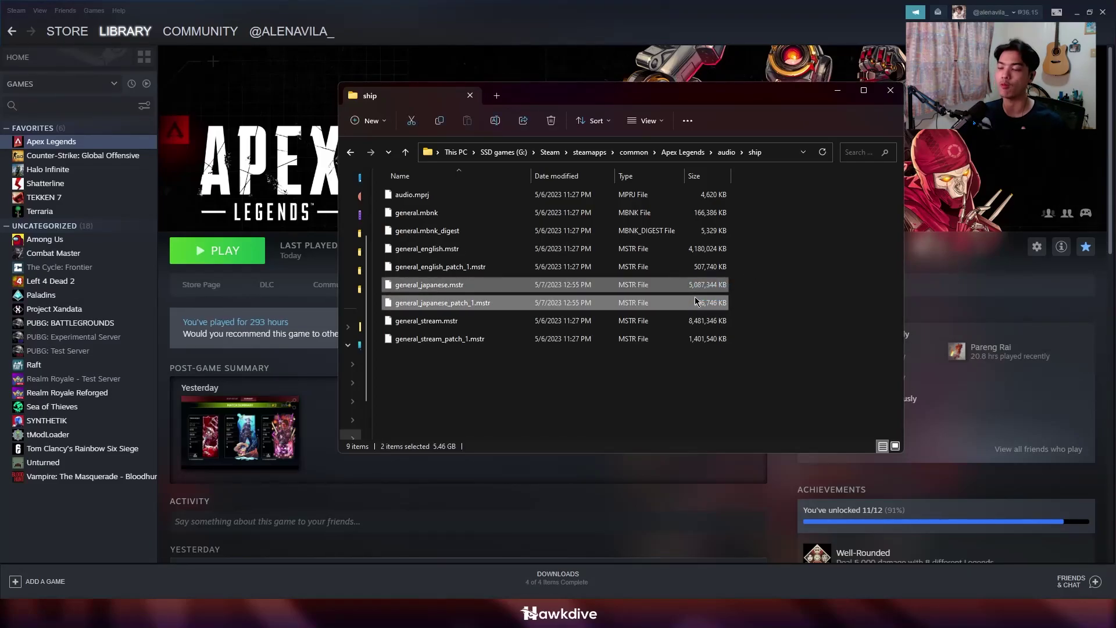
Check the language setting in Apex Legends' Steam Properties, then return to the ship folder
right_click(93, 143)
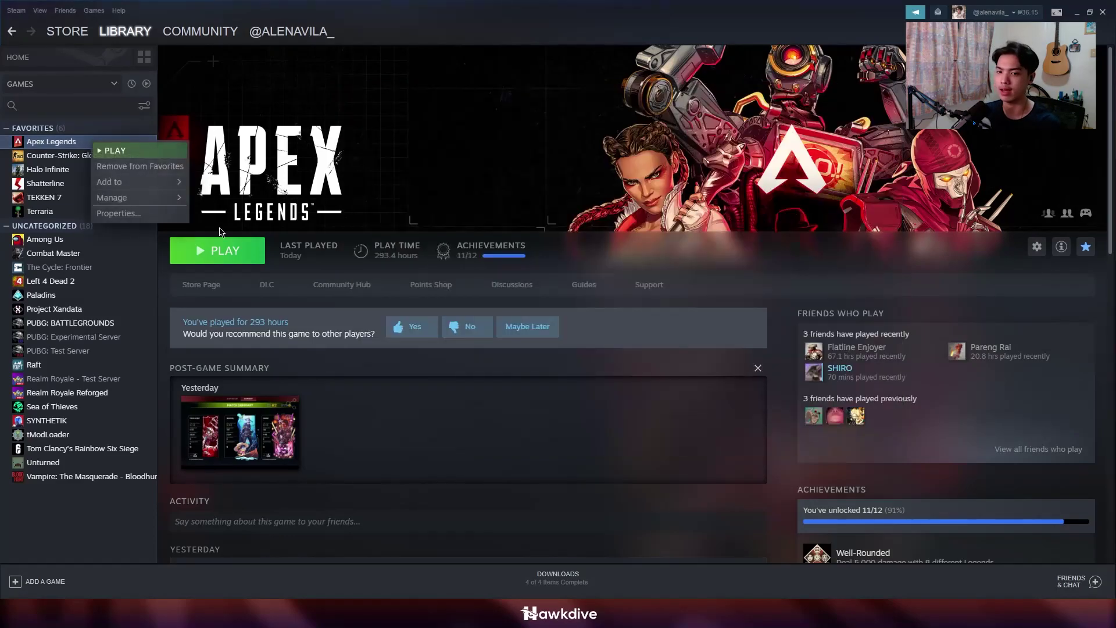
click(167, 215)
click(349, 251)
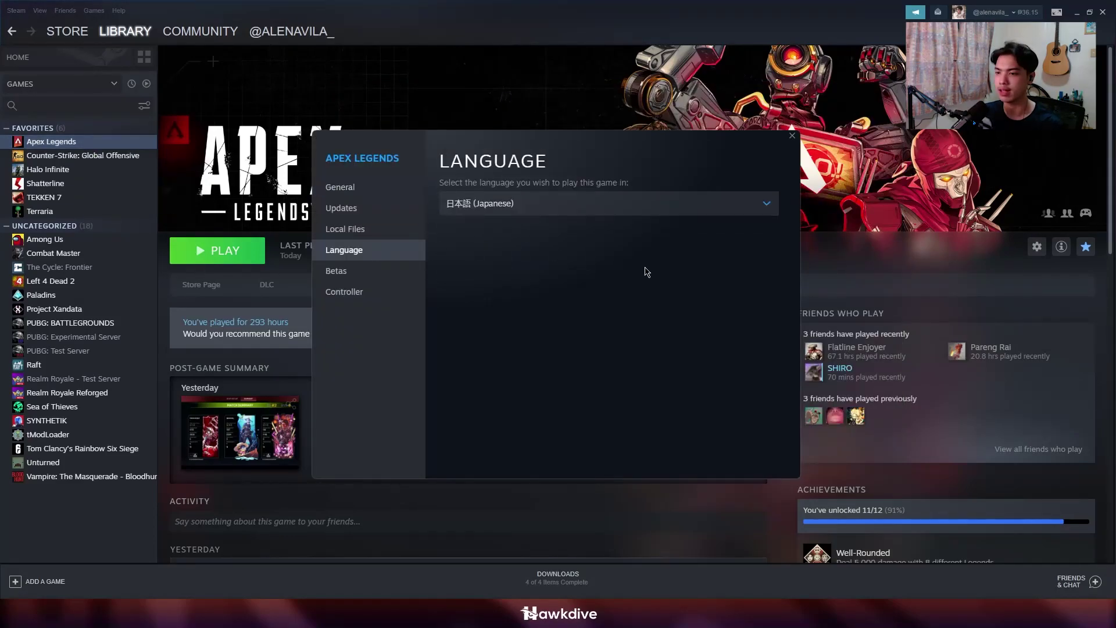
key(Escape)
mouse_move(499, 615)
click(544, 567)
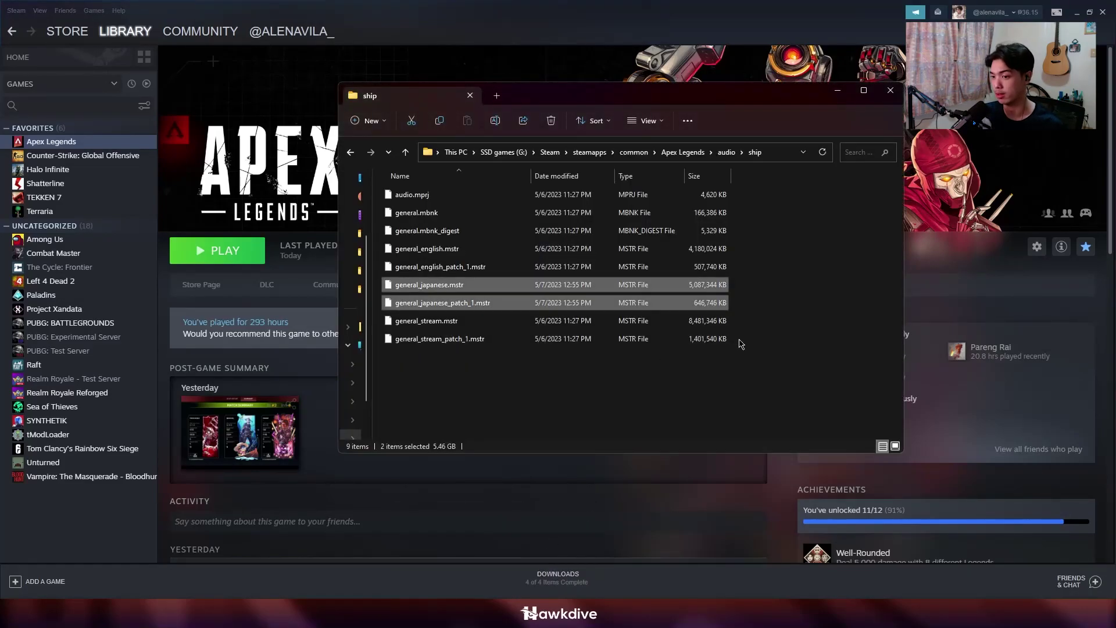
Start renaming general_japanese.mstr with a leading underscore, then cancel the rename
click(757, 313)
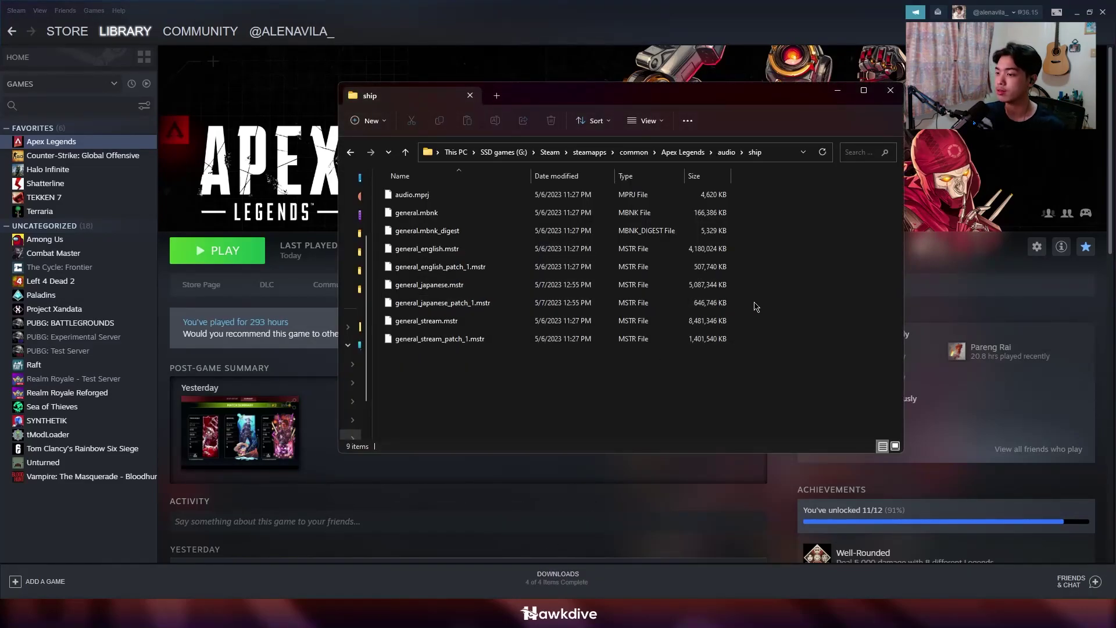
click(700, 289)
key(F2)
key(Home)
text(_)
key(Escape)
Drag both general_japanese files onto the audio breadcrumb, verify them in audio, and close Explorer
drag(746, 312, 730, 156)
click(728, 153)
drag(738, 314, 482, 216)
click(659, 265)
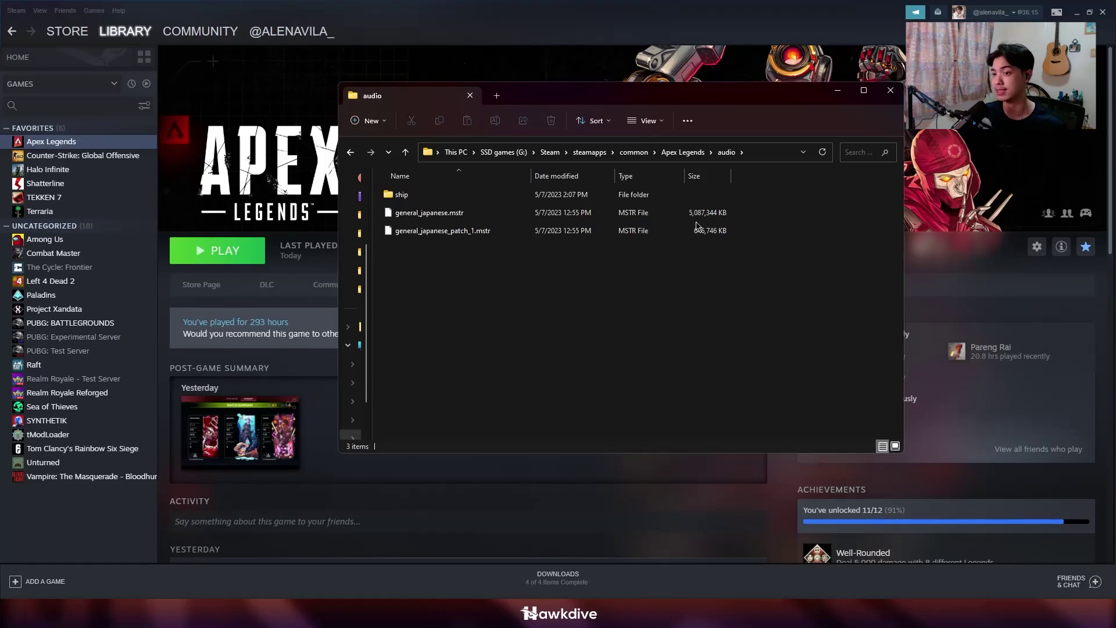
click(671, 15)
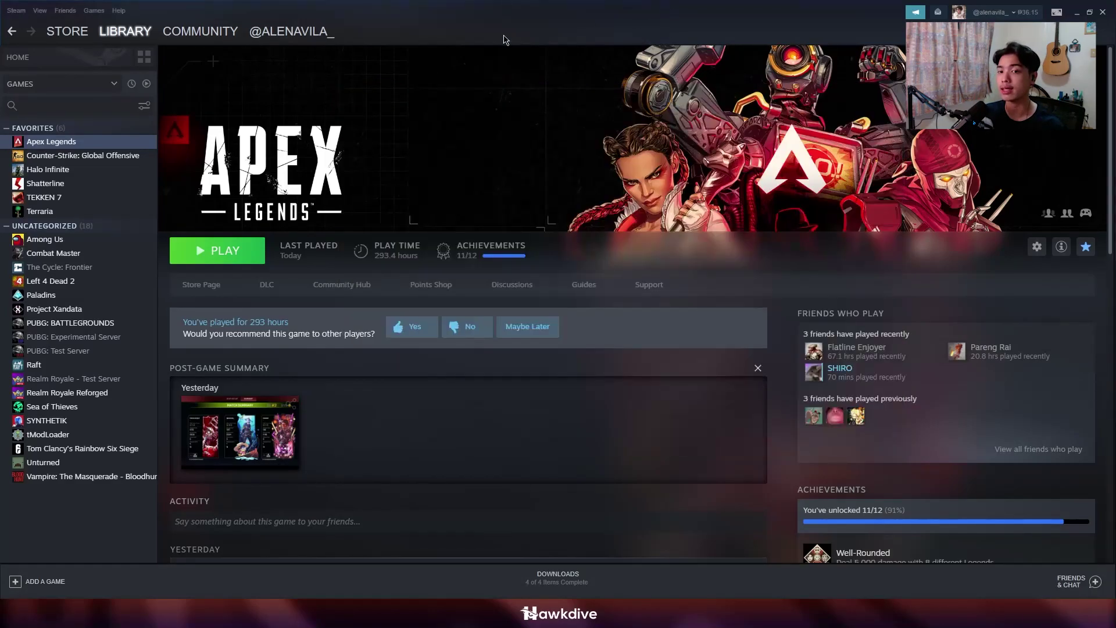
Change Apex Legends' game language from Japanese to English in Properties, then close the window
right_click(46, 145)
mouse_move(93, 200)
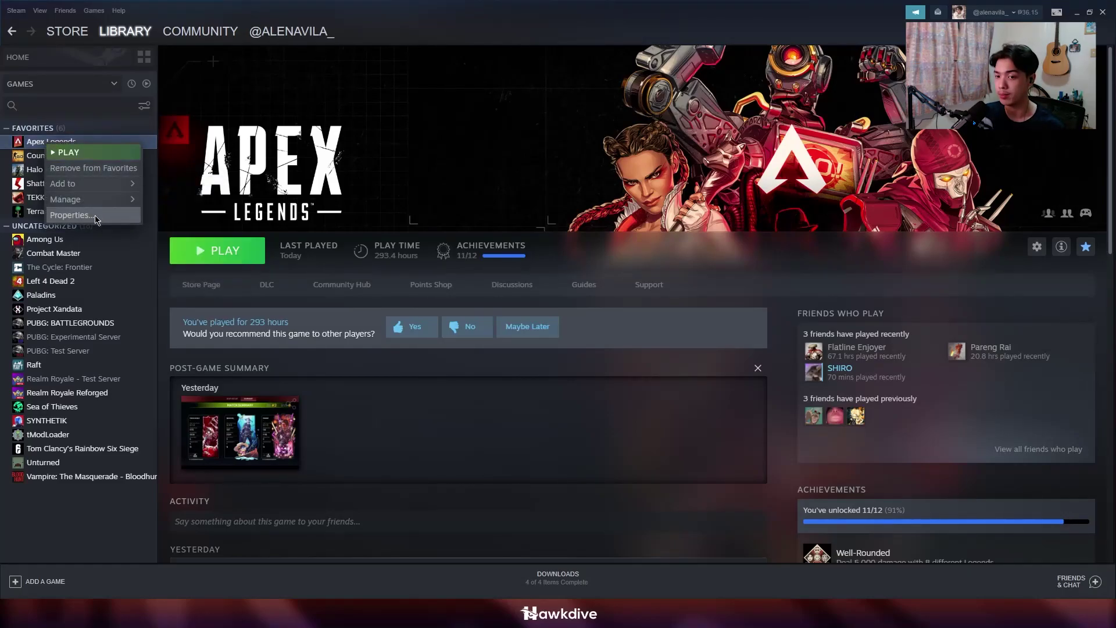
click(71, 215)
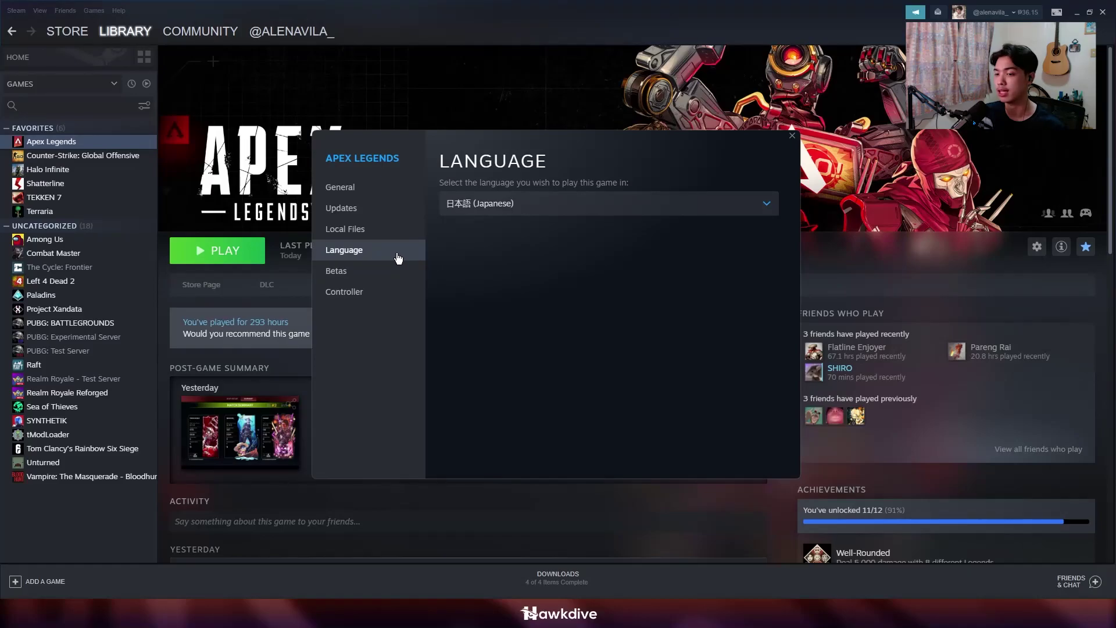
click(548, 212)
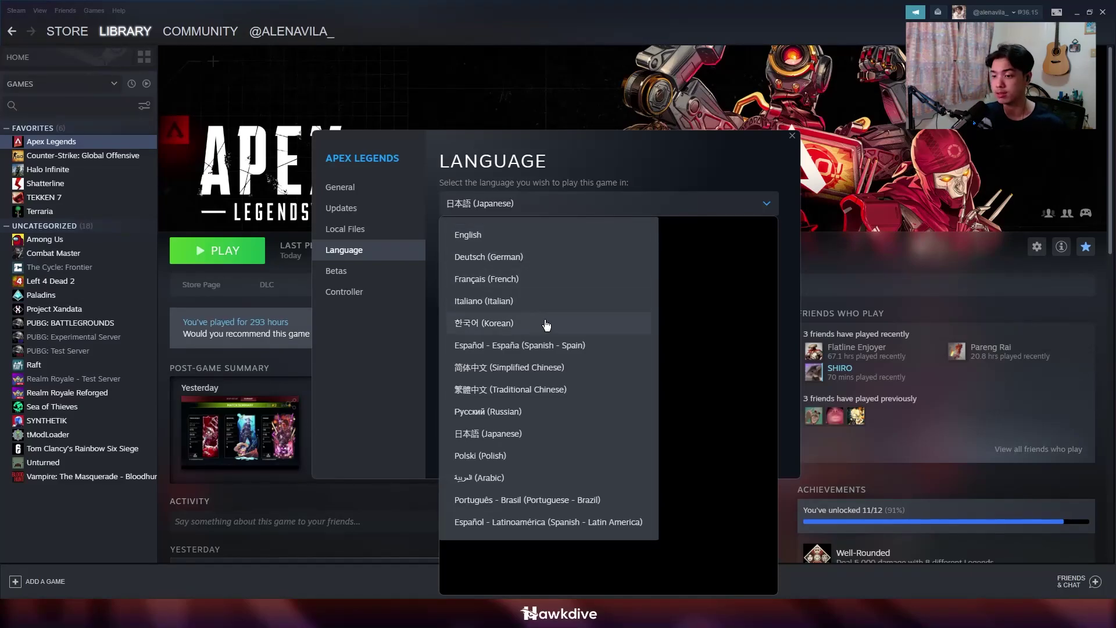
click(518, 234)
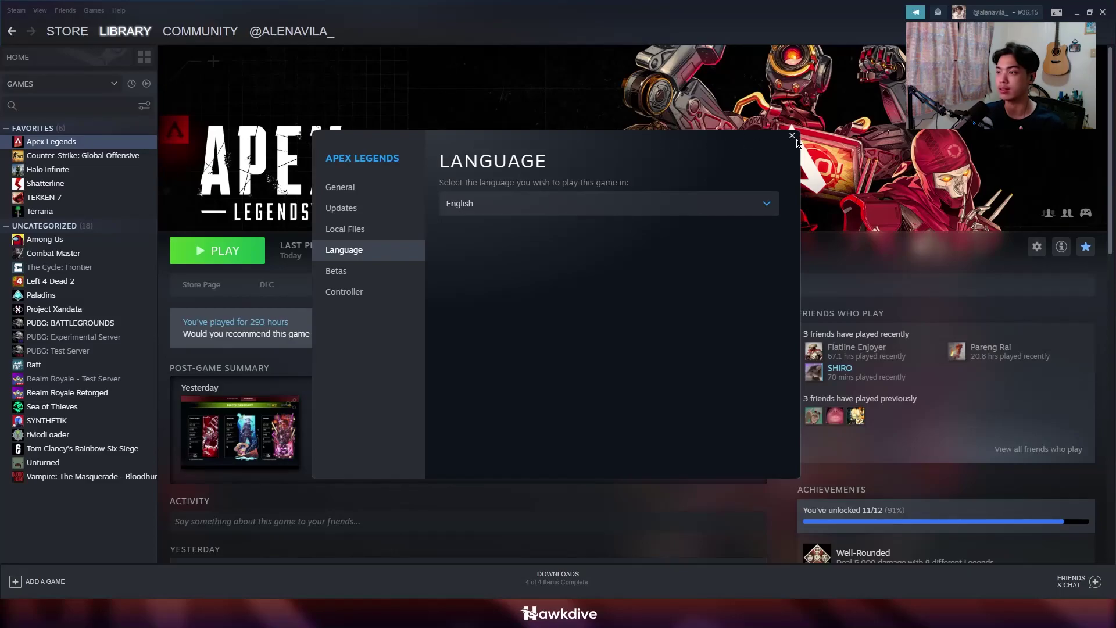
mouse_move(647, 617)
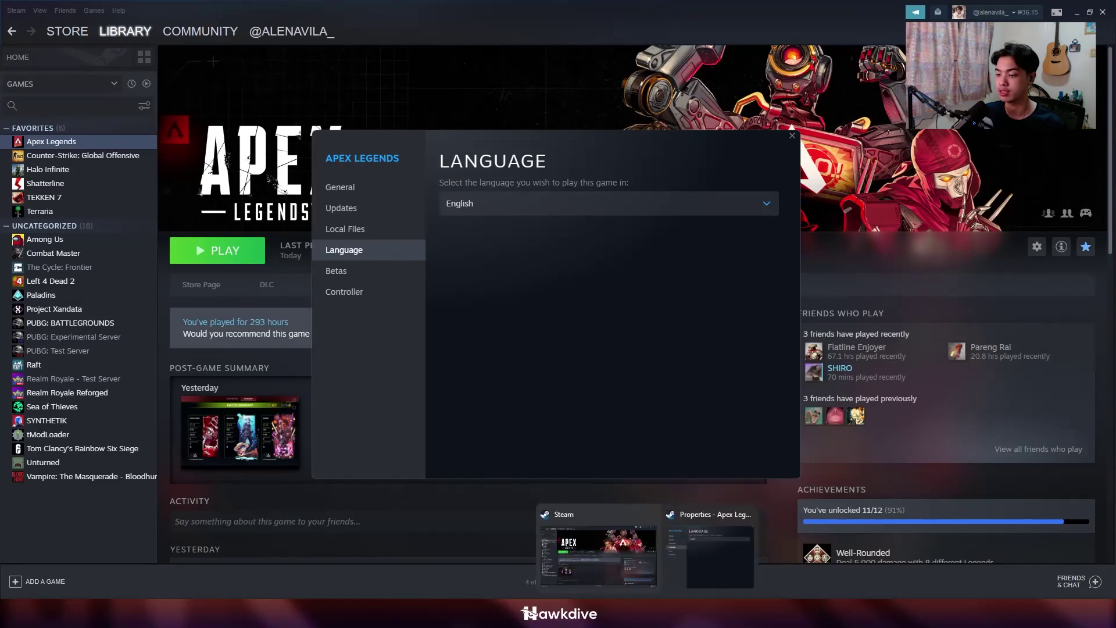
click(749, 516)
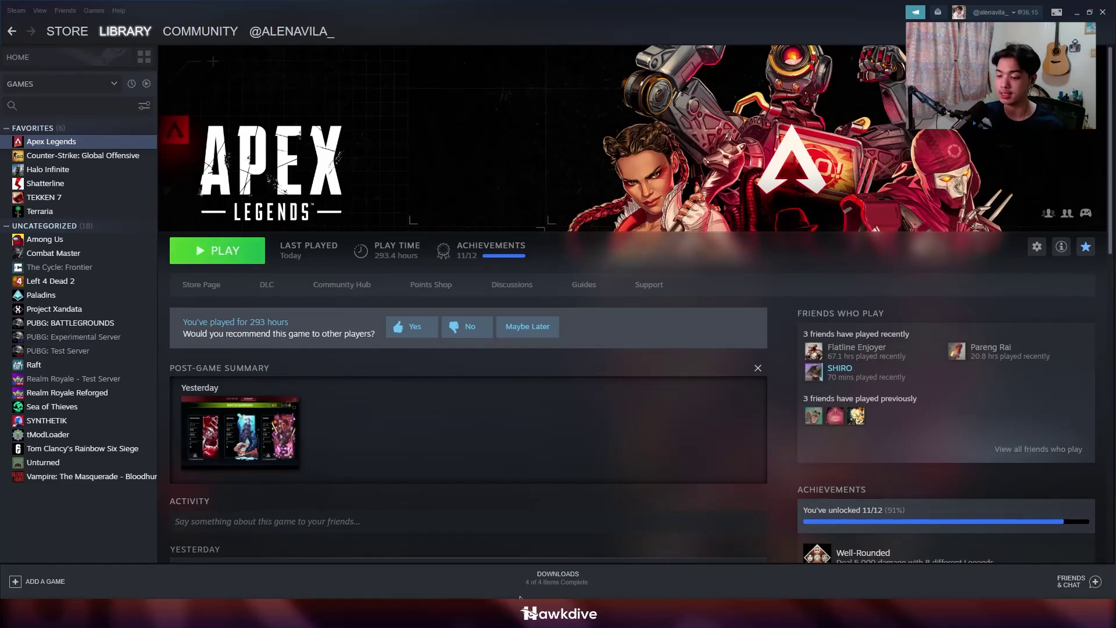
Browse Apex Legends' local files and open the audio folder
mouse_move(523, 616)
click(542, 567)
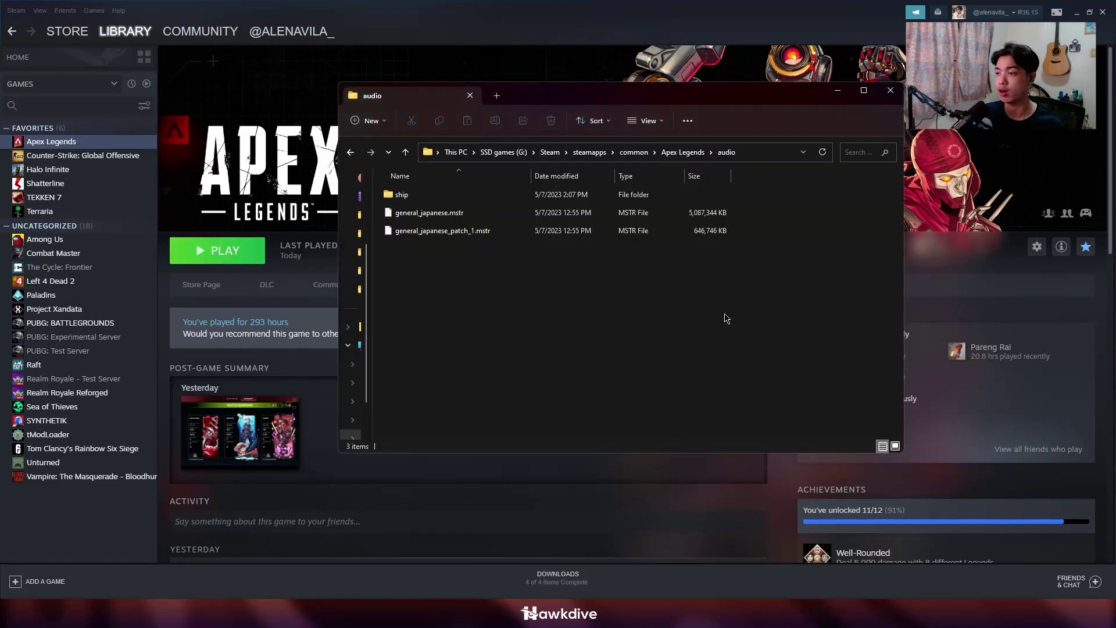
right_click(82, 145)
mouse_move(120, 194)
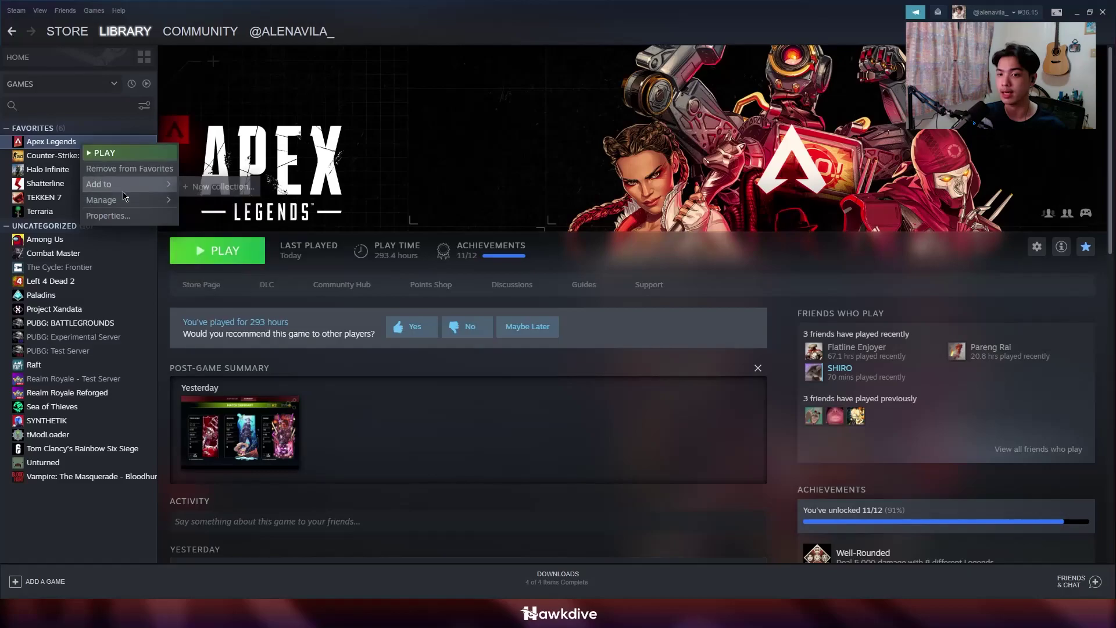
click(239, 217)
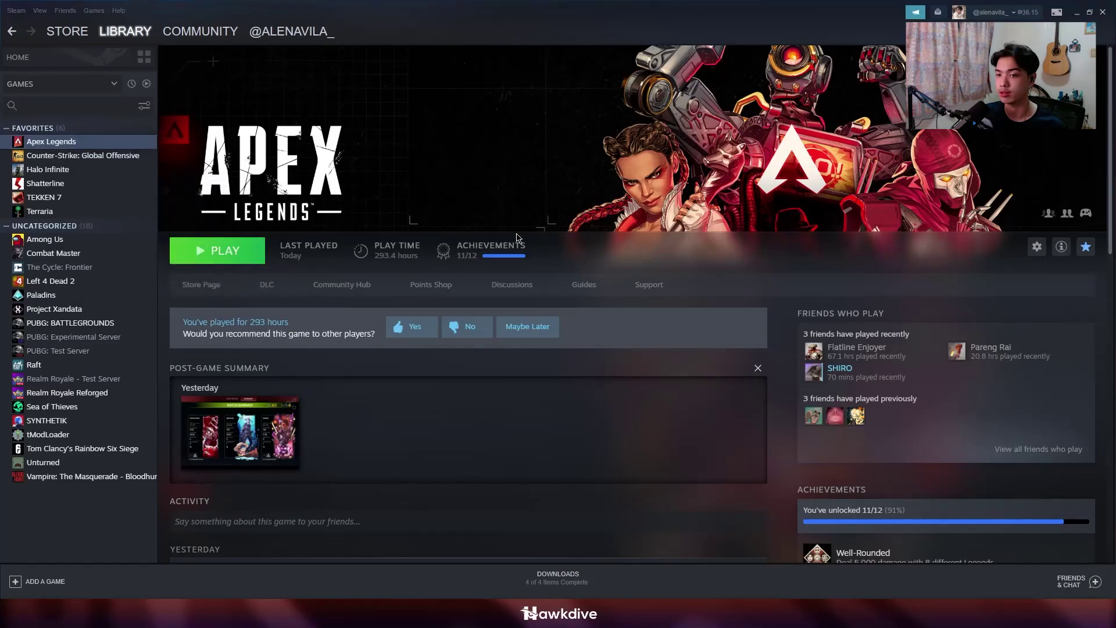
double_click(529, 213)
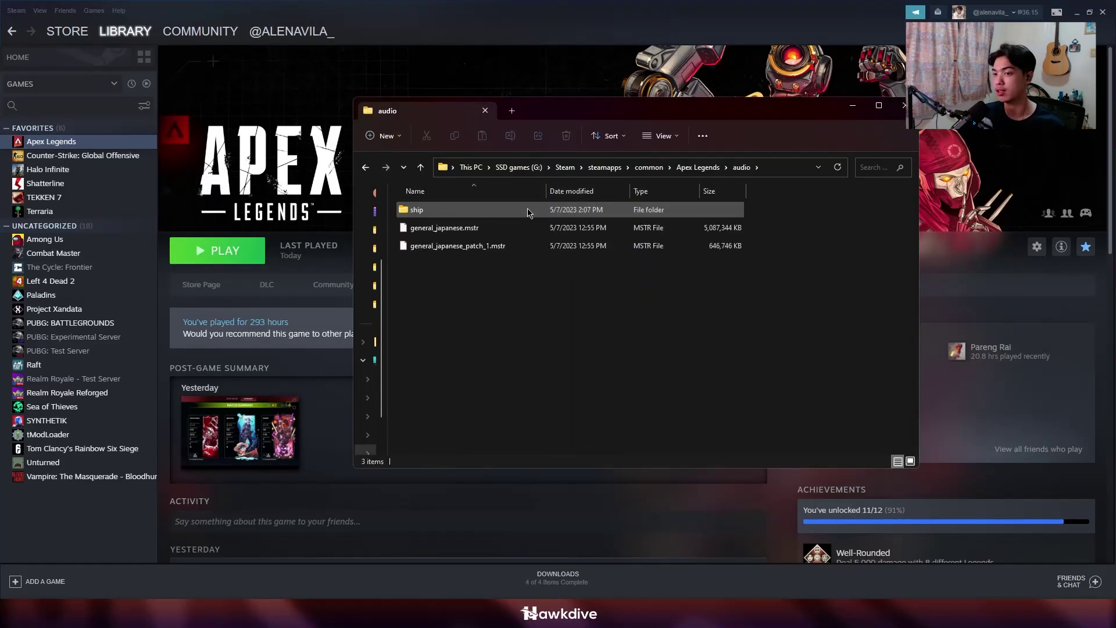
key(alt+F4)
key(alt+Tab)
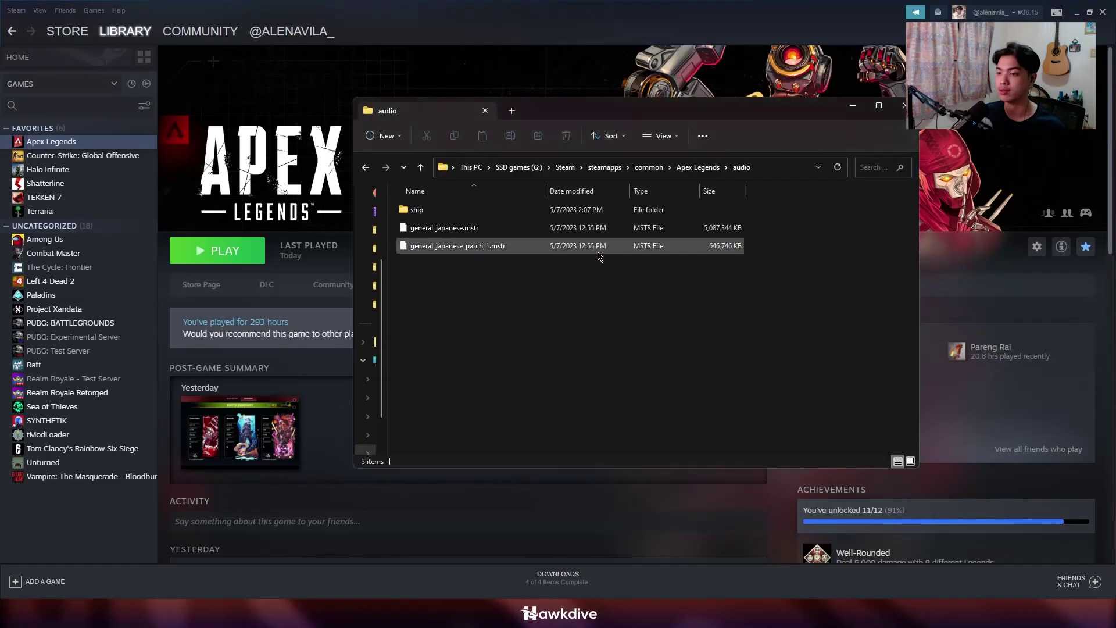
Drag general_japanese.mstr and general_japanese_patch_1.mstr into the ship folder and verify them there
drag(660, 285, 501, 232)
click(597, 265)
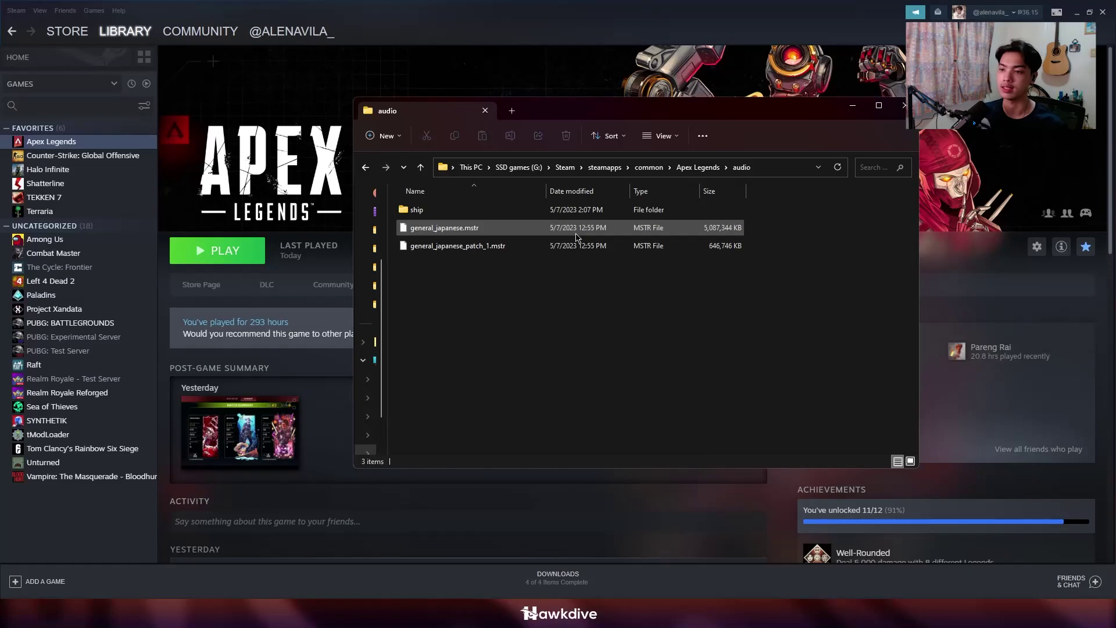
drag(649, 287, 692, 273)
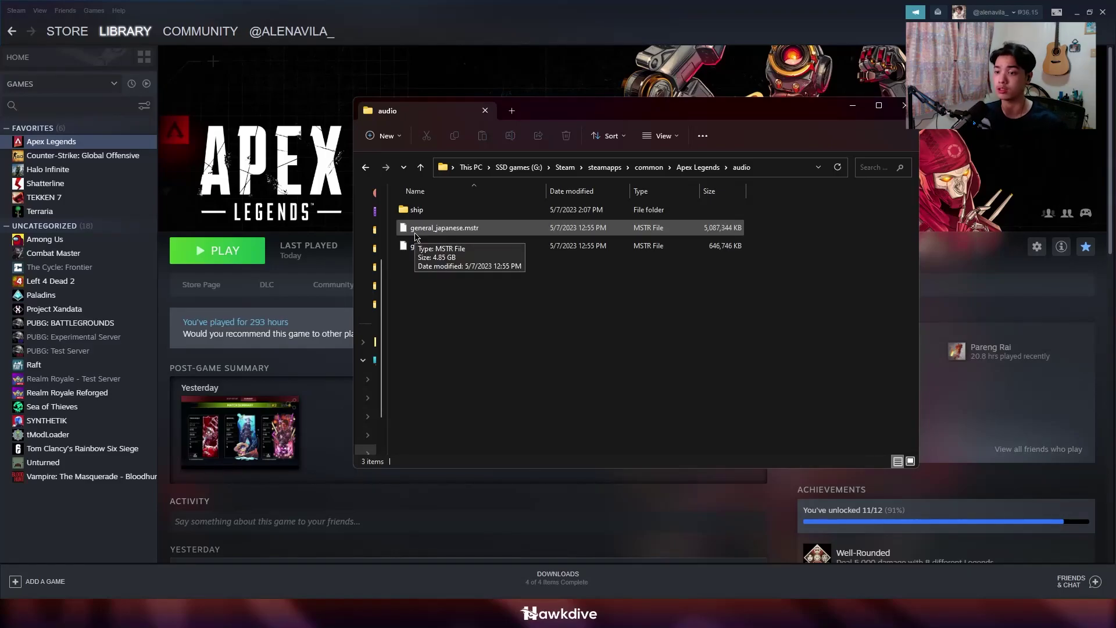
drag(546, 275, 511, 233)
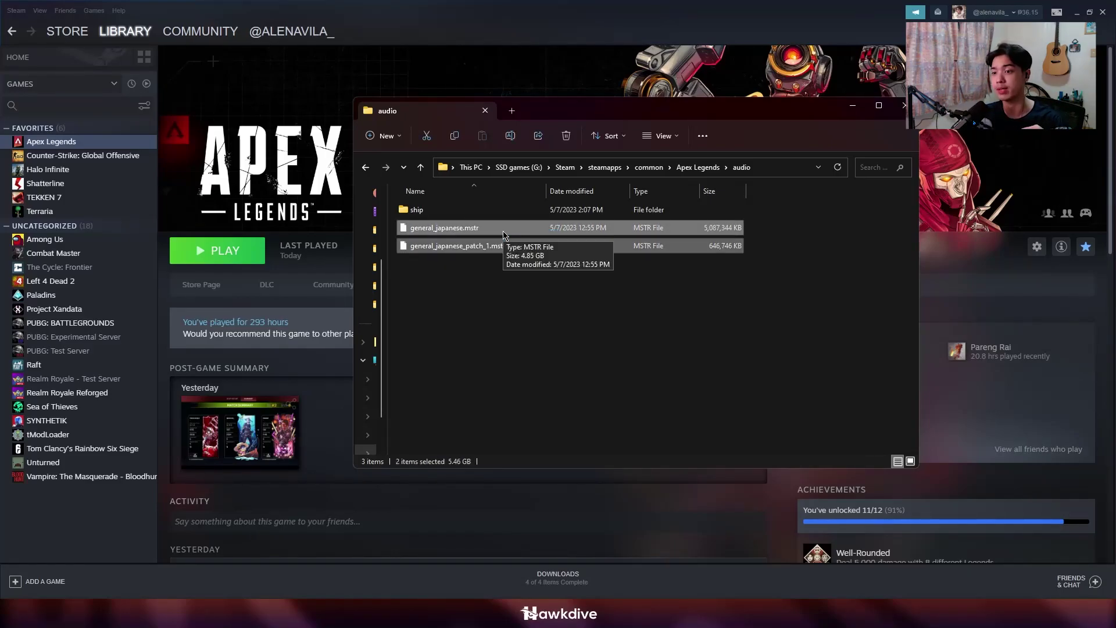
drag(508, 236, 477, 207)
double_click(506, 210)
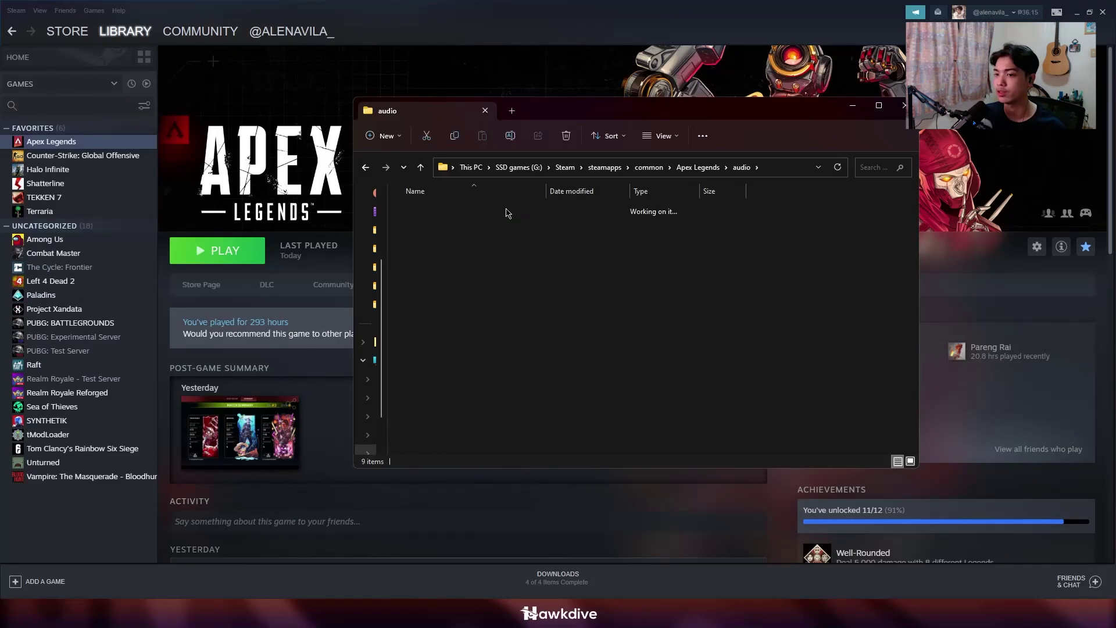
click(721, 27)
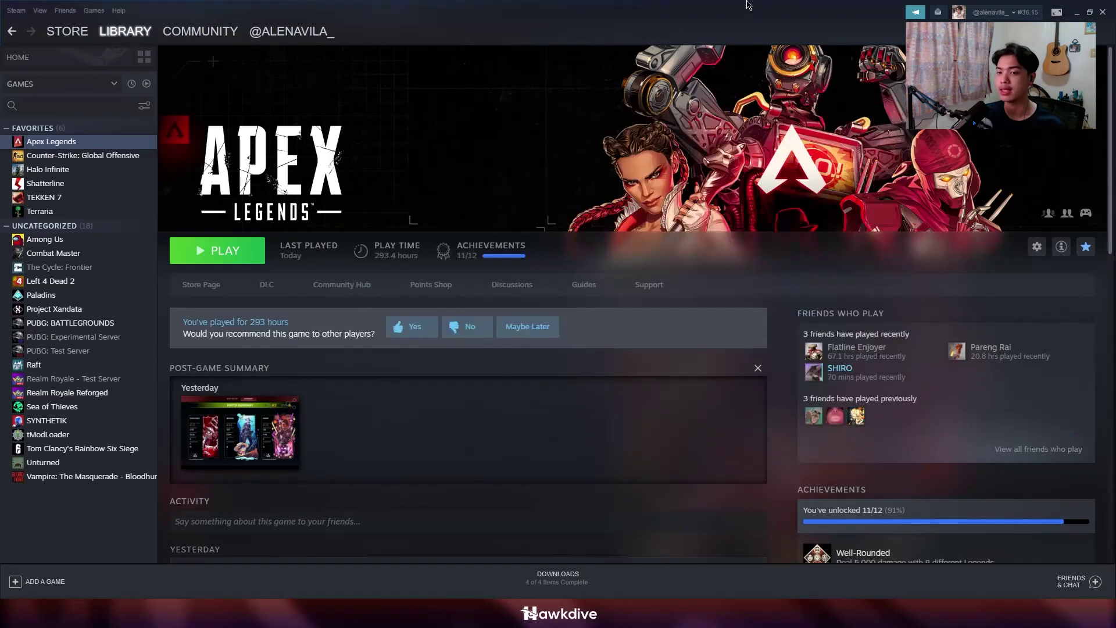
Edit Apex Legends' launch options to end with +miles_language japanese
right_click(105, 142)
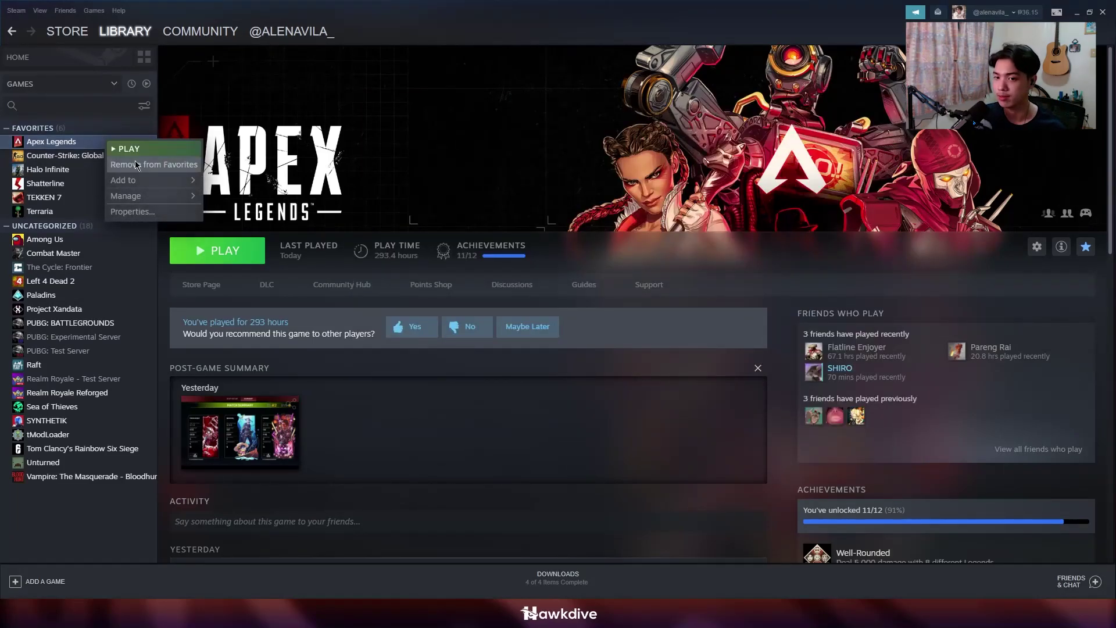
click(129, 211)
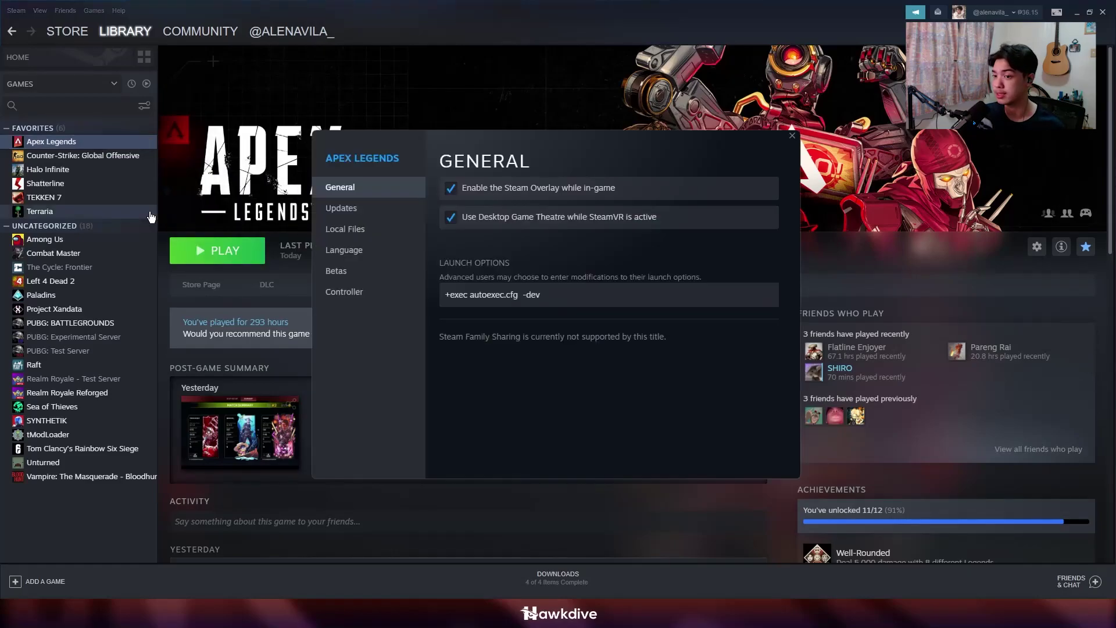
click(619, 295)
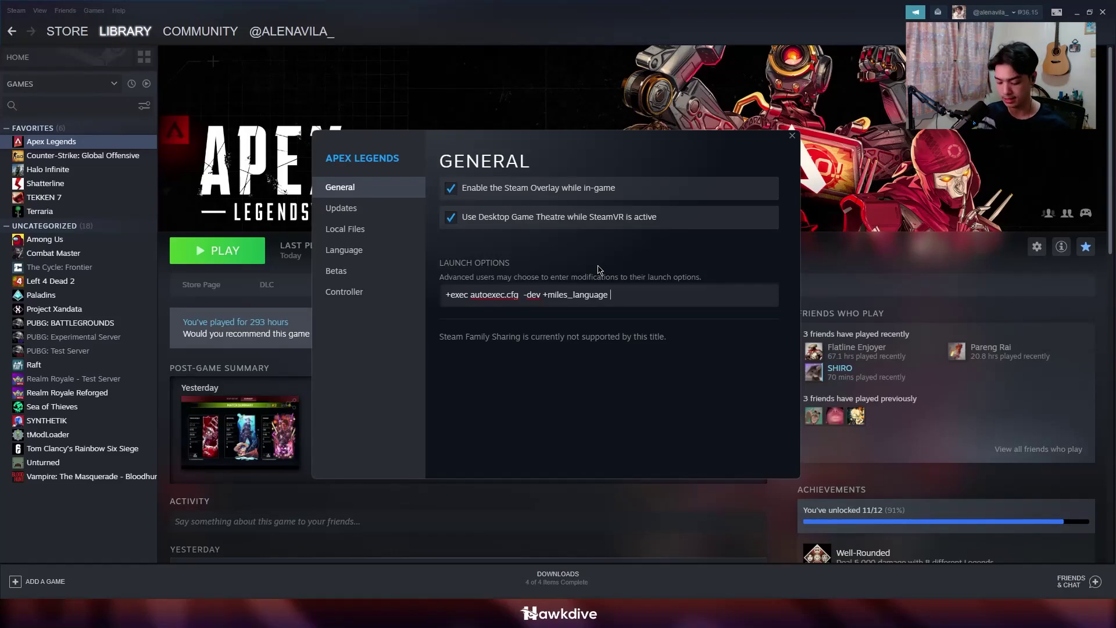
key(shift+Left)
key(shift+Left)
key(shift+Left)
key(shift+Left)
key(shift+Left)
key(shift+Left)
key(shift+Left)
text(ge)
text(rman)
key(ctrl+shift+Left)
text(engli)
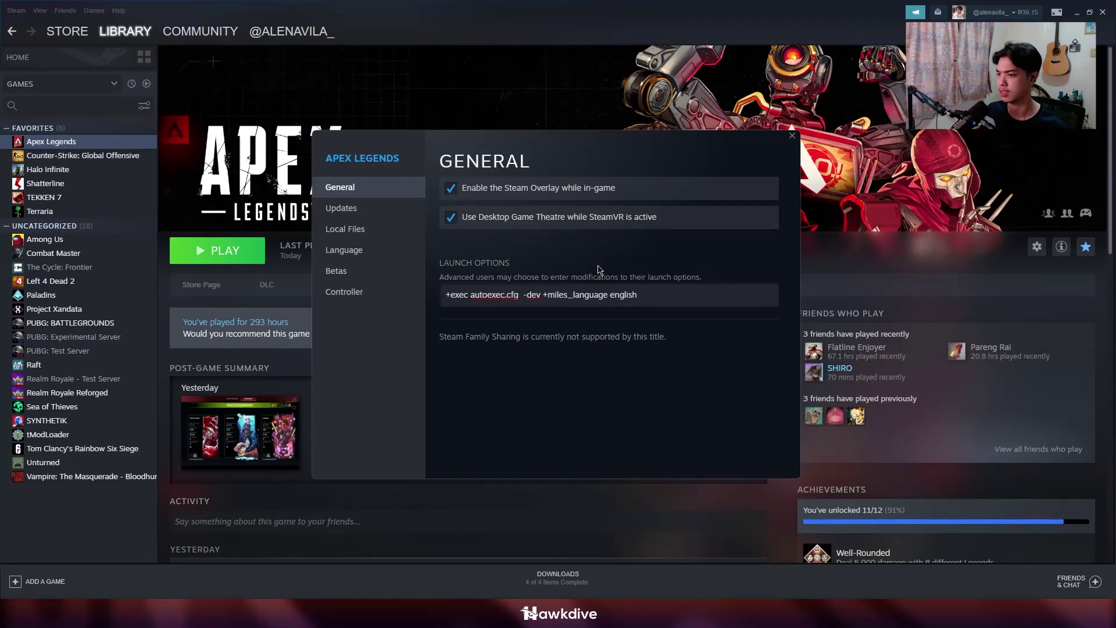
key(ctrl+shift+Left)
text(japanese)
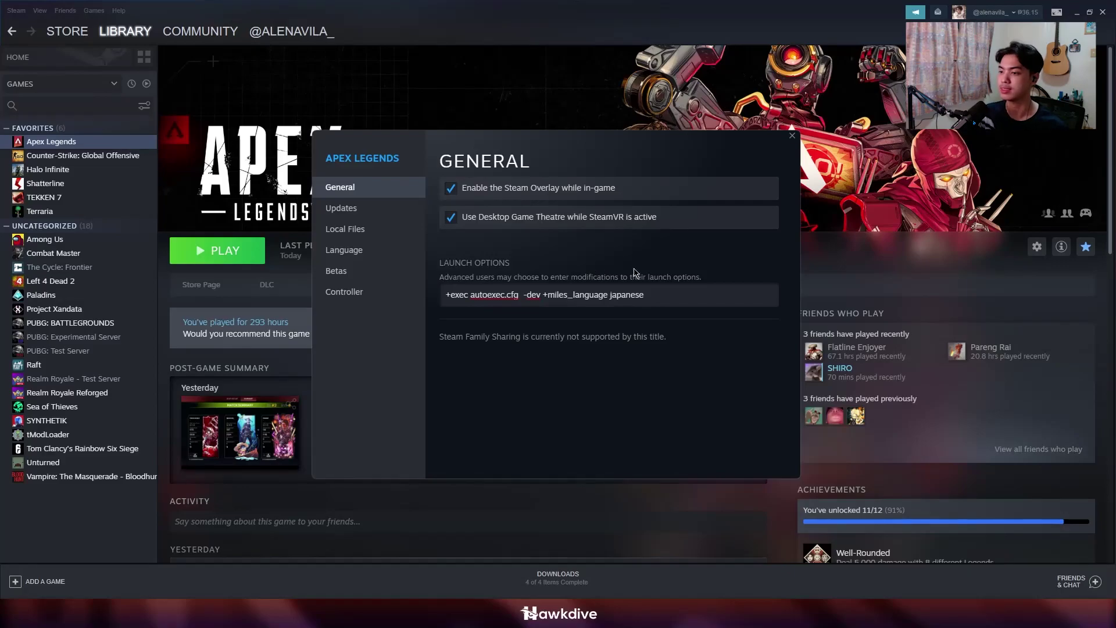
click(693, 412)
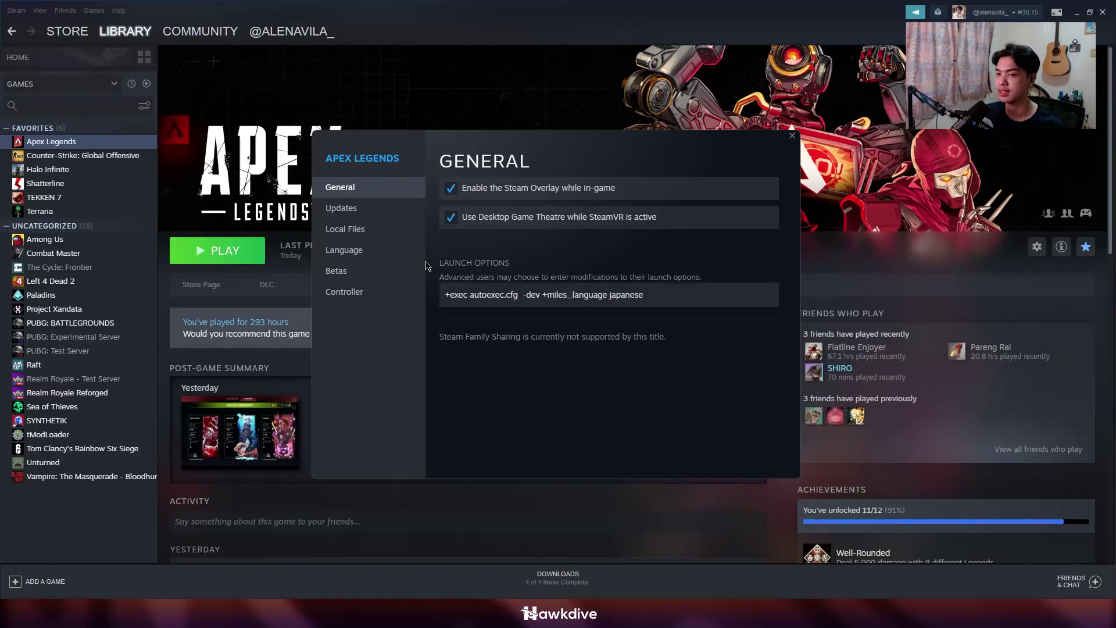
Confirm the game language is still English and the launch options end with japanese
click(386, 249)
click(621, 209)
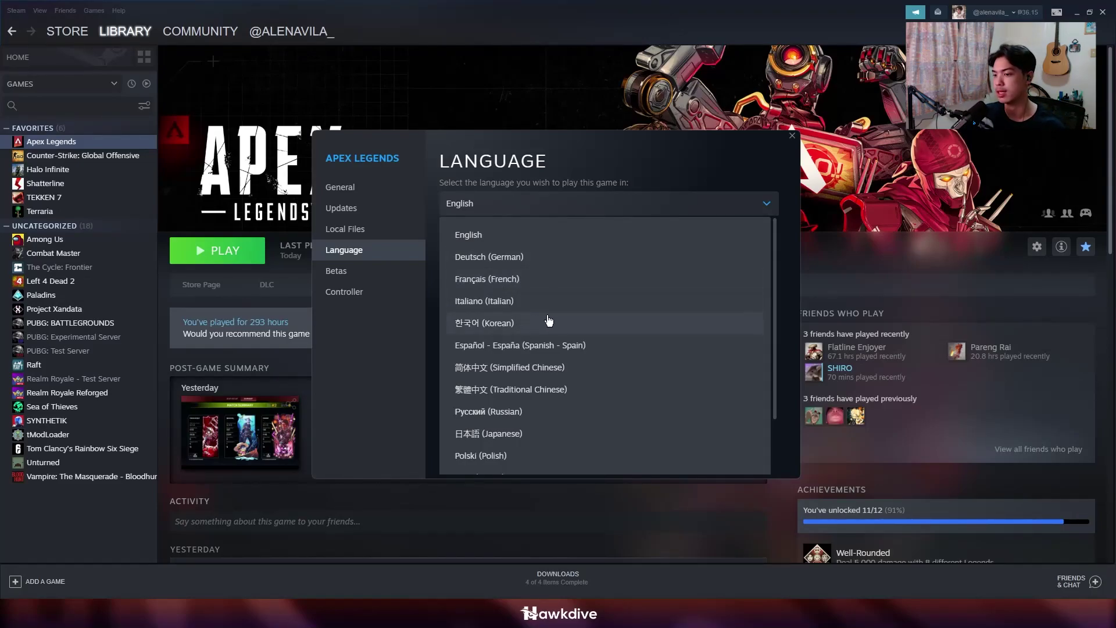
scroll(630, 348, down, 1)
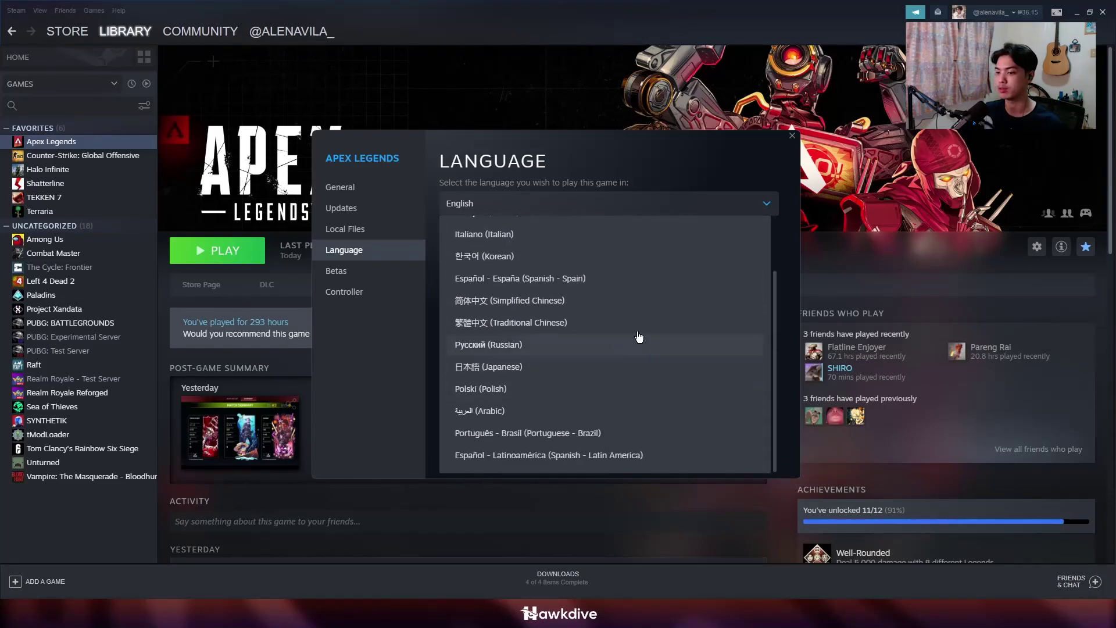
click(700, 165)
click(342, 188)
click(664, 295)
double_click(664, 294)
click(664, 295)
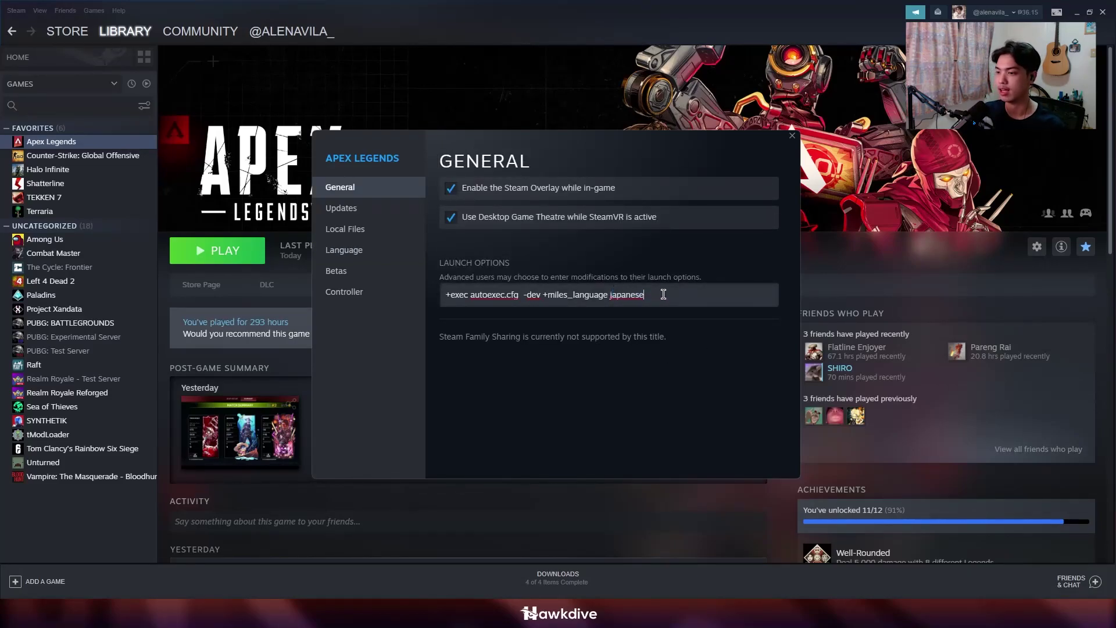